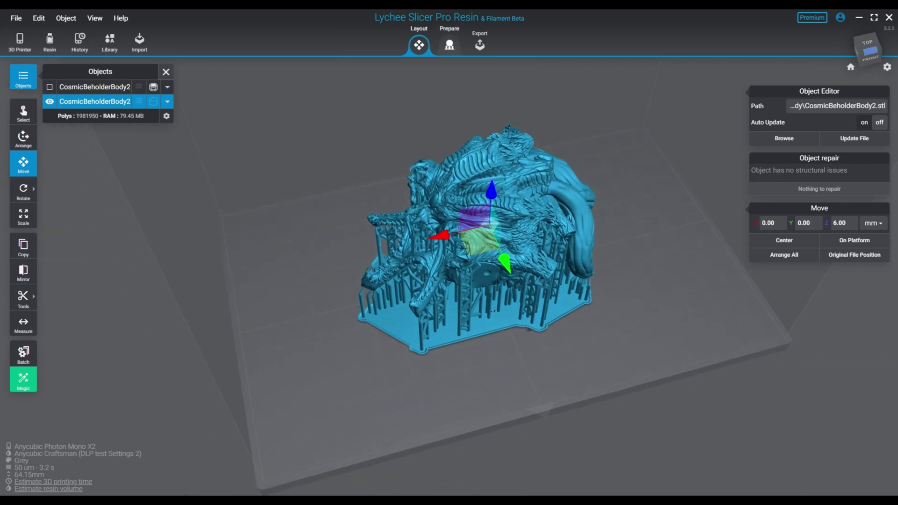
# - Switch to the Prepare workspace and inspect the model's orange supports from several sides
pyautogui.click(449, 44)
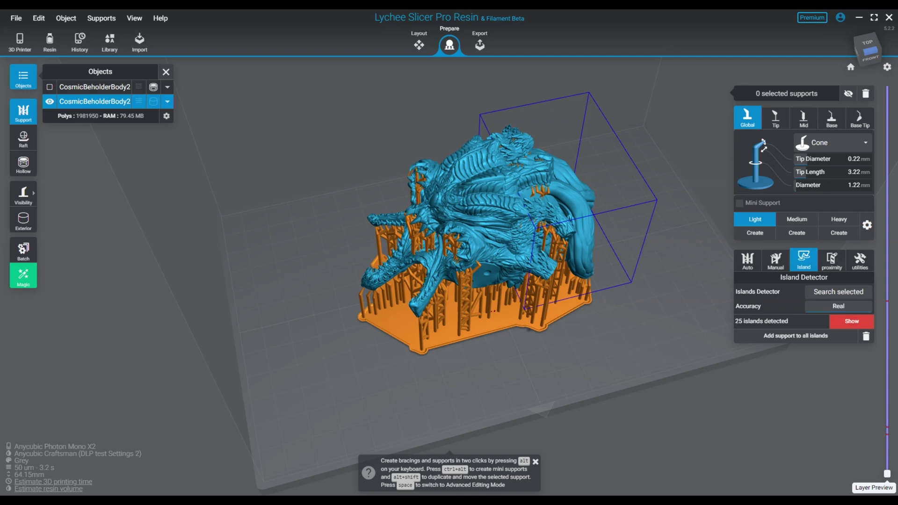
pyautogui.moveTo(449, 252); pyautogui.dragTo(655, 211, button='right')
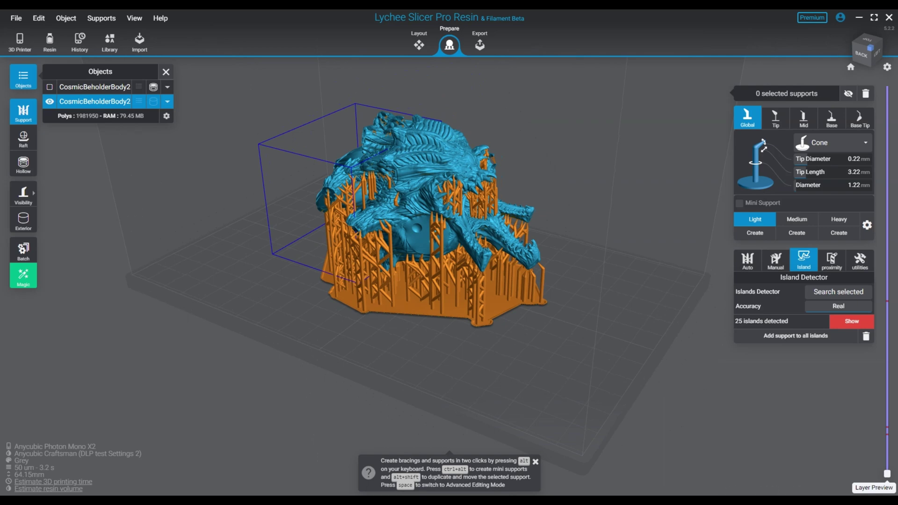
pyautogui.moveTo(655, 211); pyautogui.dragTo(489, 248, button='right')
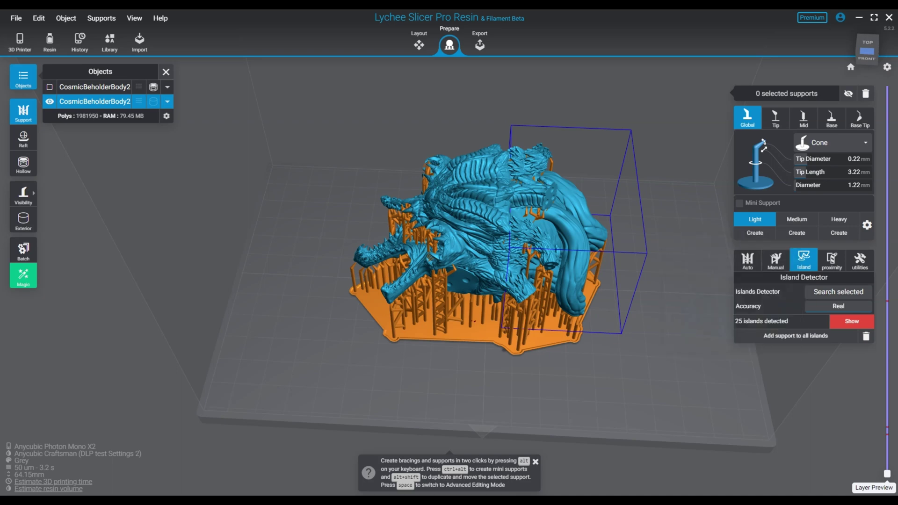
pyautogui.moveTo(449, 281); pyautogui.dragTo(538, 243, button='right')
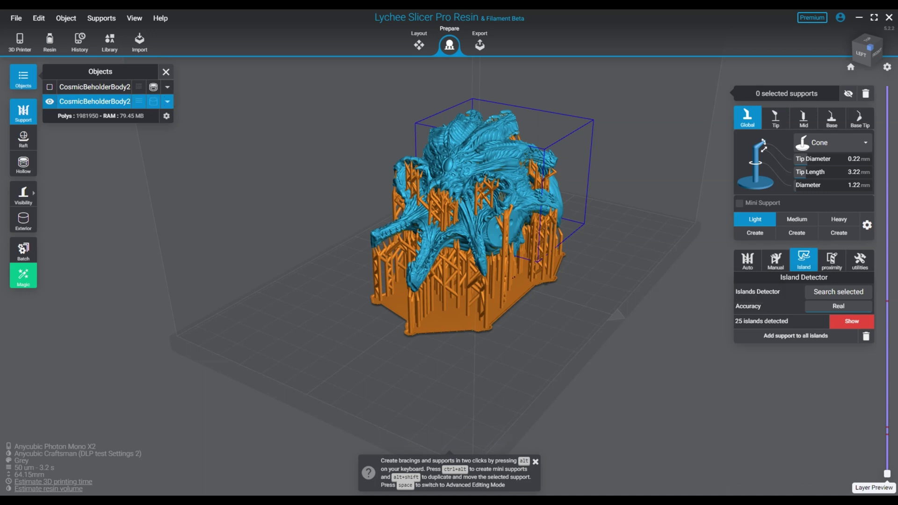
# - Show only the first CosmicBeholderBody2 object in place of the second and search it for islands with Real accuracy
pyautogui.click(49, 101)
pyautogui.click(49, 87)
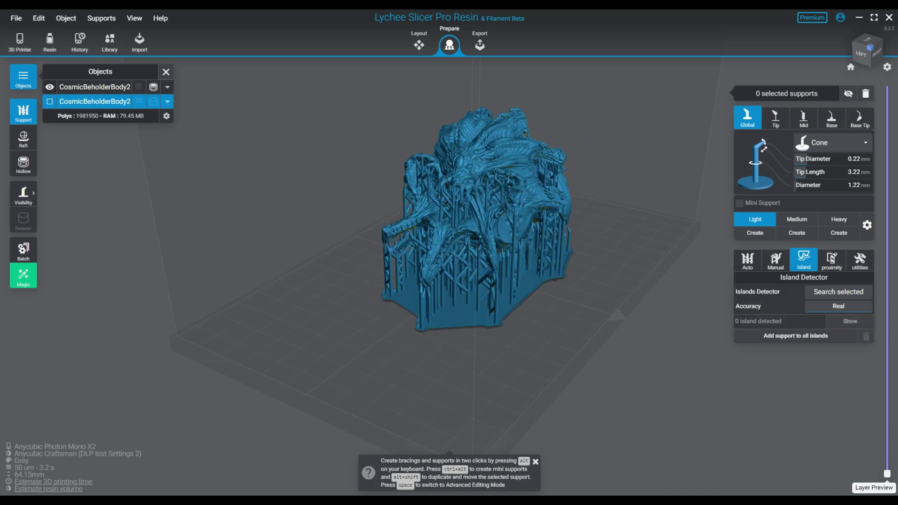
pyautogui.click(544, 152)
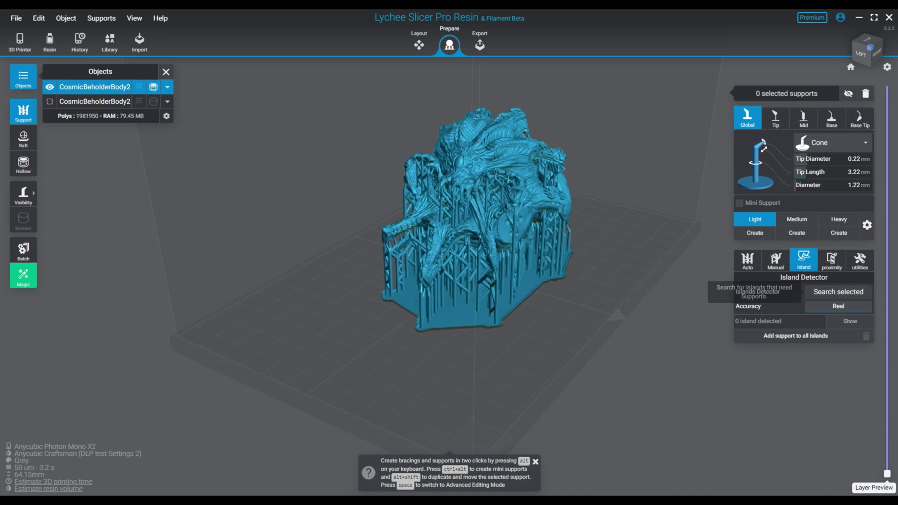
pyautogui.click(838, 292)
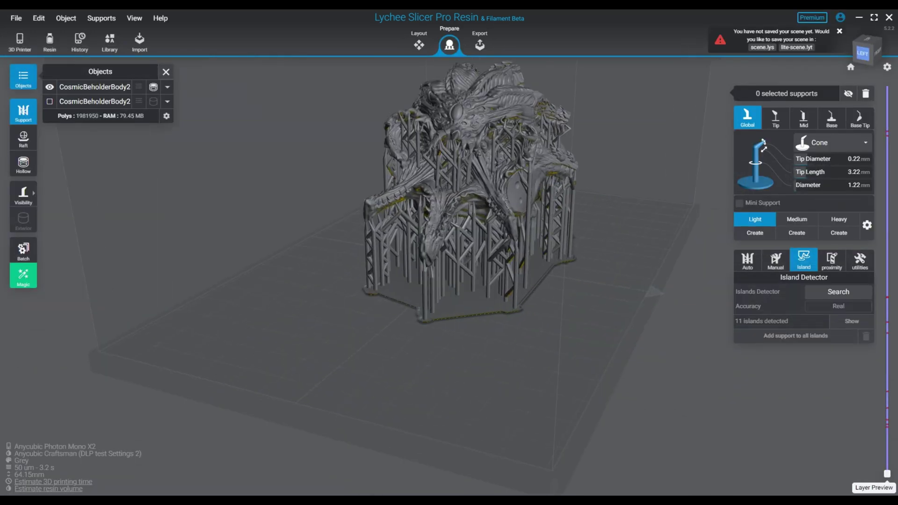
# - Display the detected islands on the first object, starting with the first one
pyautogui.scroll(2, 468, 318)
pyautogui.click(514, 281)
pyautogui.moveTo(524, 411); pyautogui.dragTo(547, 397, button='right')
pyautogui.click(851, 321)
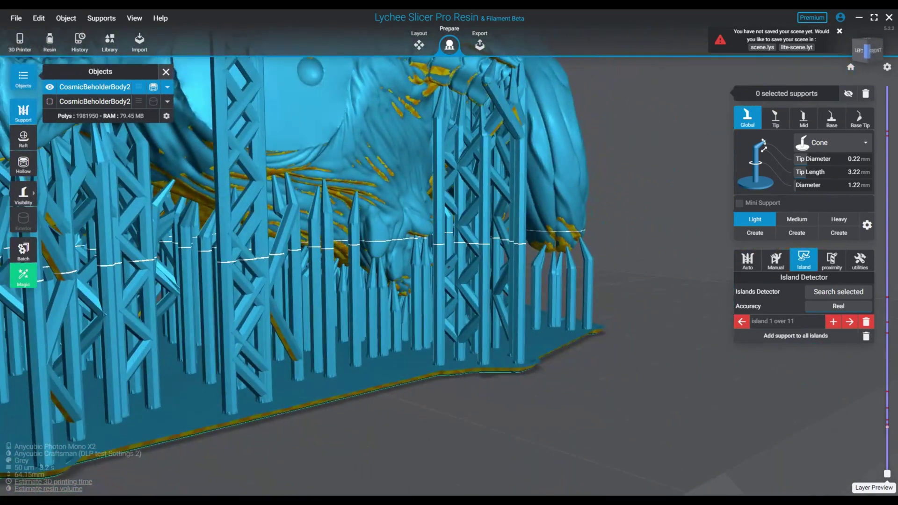
# - Go to island 2 and add a mini support at its unsupported point
pyautogui.press('Right')
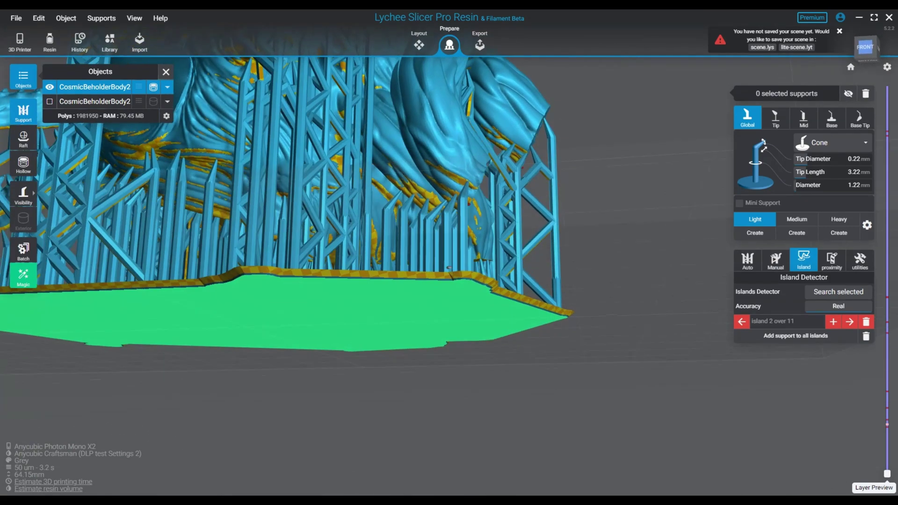
pyautogui.moveTo(450, 269); pyautogui.dragTo(355, 294, button='right')
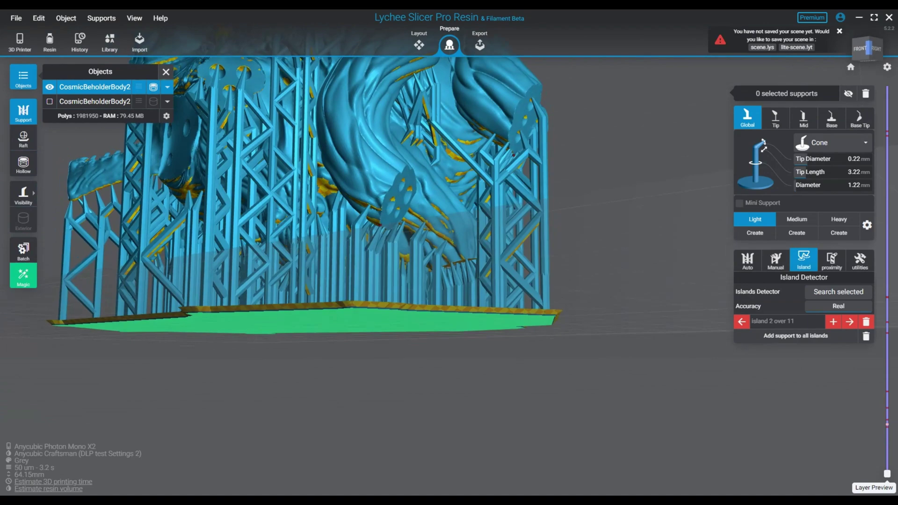
pyautogui.scroll(5, 412, 323)
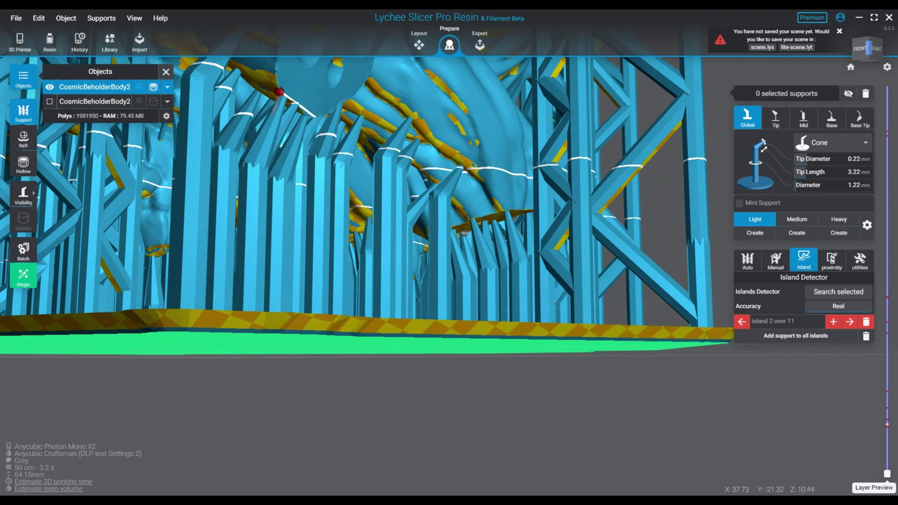
pyautogui.click(279, 91)
# - Go to island 3 and add a light mini support from the model surface beside the lattice supports
pyautogui.moveTo(449, 262)
pyautogui.mouseDown(button='right')
pyautogui.moveTo(384, 300)
pyautogui.moveTo(380, 276)
pyautogui.moveTo(375, 286)
pyautogui.mouseUp(button='right')
pyautogui.click(850, 335)
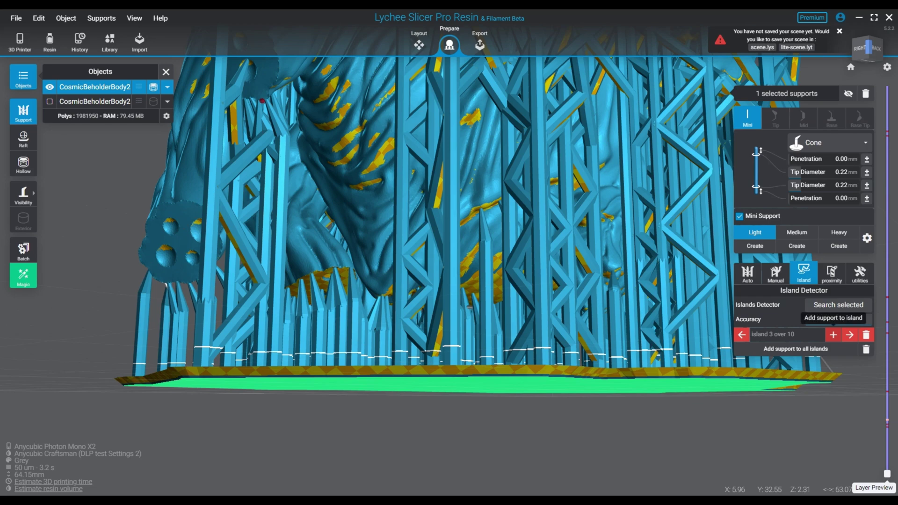
pyautogui.scroll(5, 304, 131)
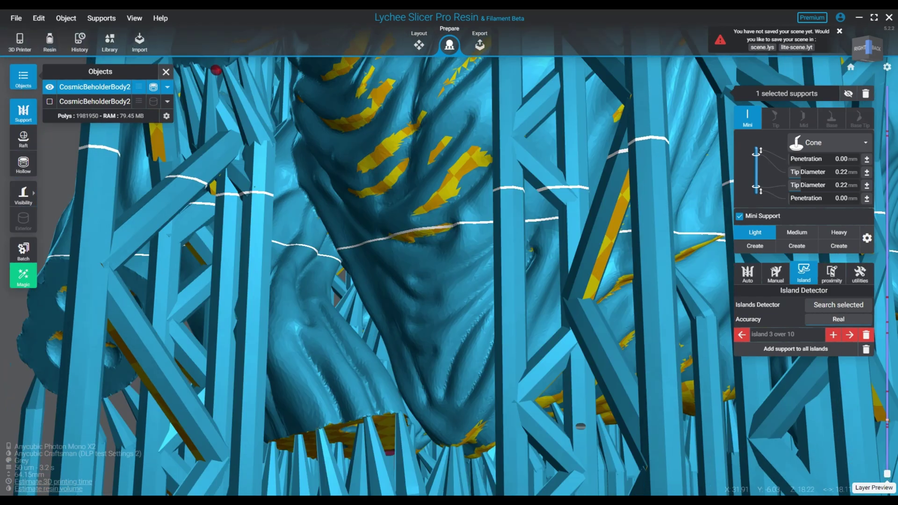
pyautogui.moveTo(580, 426); pyautogui.dragTo(460, 182, button='right')
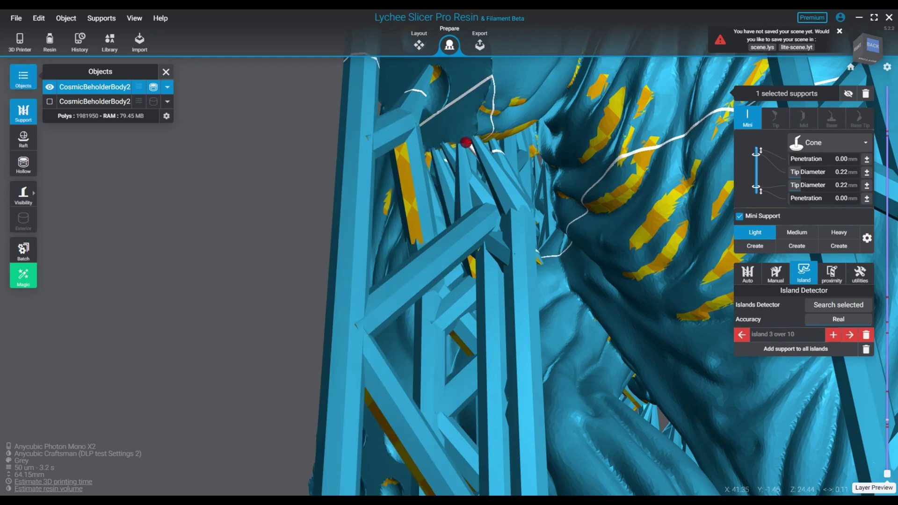
pyautogui.moveTo(465, 142); pyautogui.dragTo(480, 190)
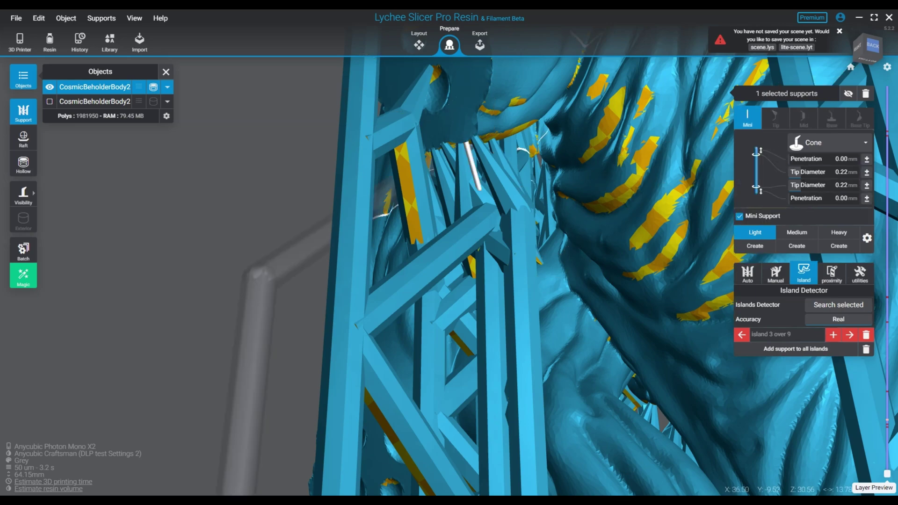
# - Go to island 4 and place a light cone support under the unsupported area beneath the body
pyautogui.click(849, 334)
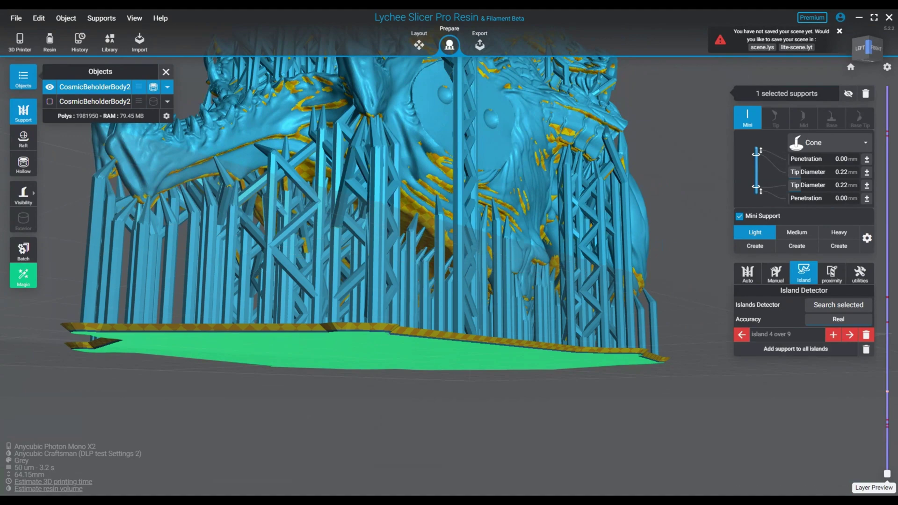
pyautogui.scroll(2, 331, 236)
pyautogui.scroll(3, 331, 236)
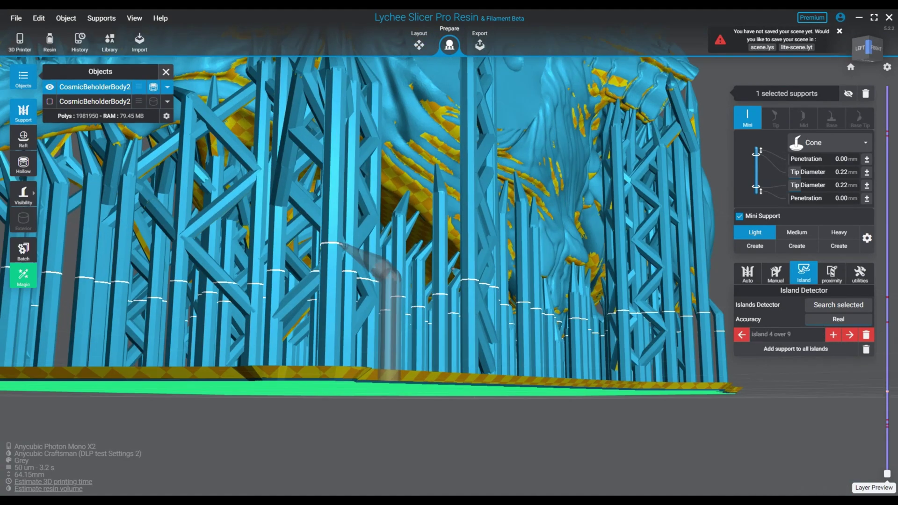
pyautogui.moveTo(354, 247); pyautogui.dragTo(460, 311, button='right')
pyautogui.moveTo(458, 319); pyautogui.dragTo(190, 267)
pyautogui.moveTo(453, 346)
pyautogui.mouseDown(button='right')
pyautogui.moveTo(453, 265)
pyautogui.moveTo(452, 339)
pyautogui.mouseUp(button='right')
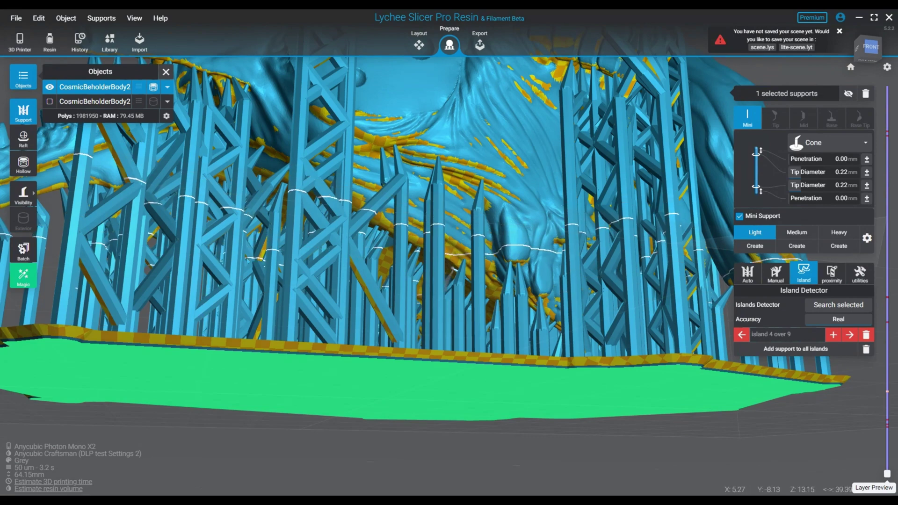
pyautogui.click(457, 271)
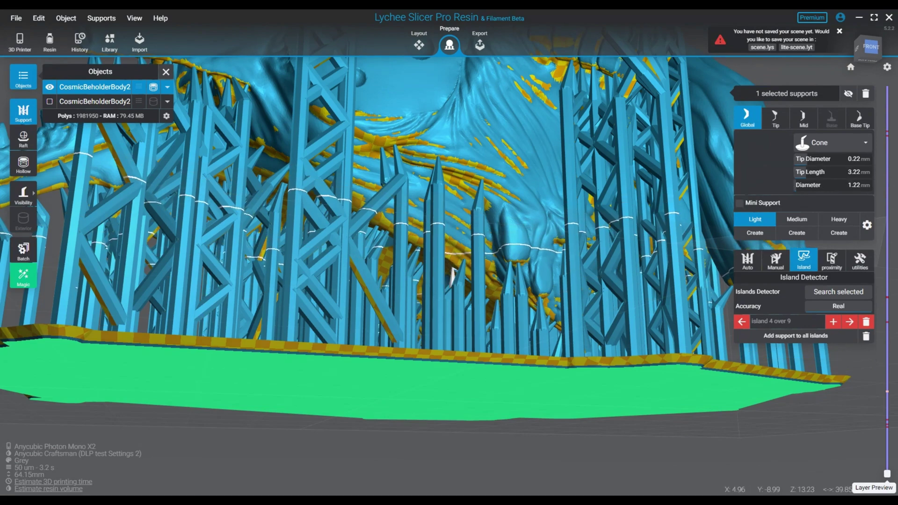
# - Go to the remaining island, delete the selected support and add a light mini support at the island
pyautogui.click(849, 321)
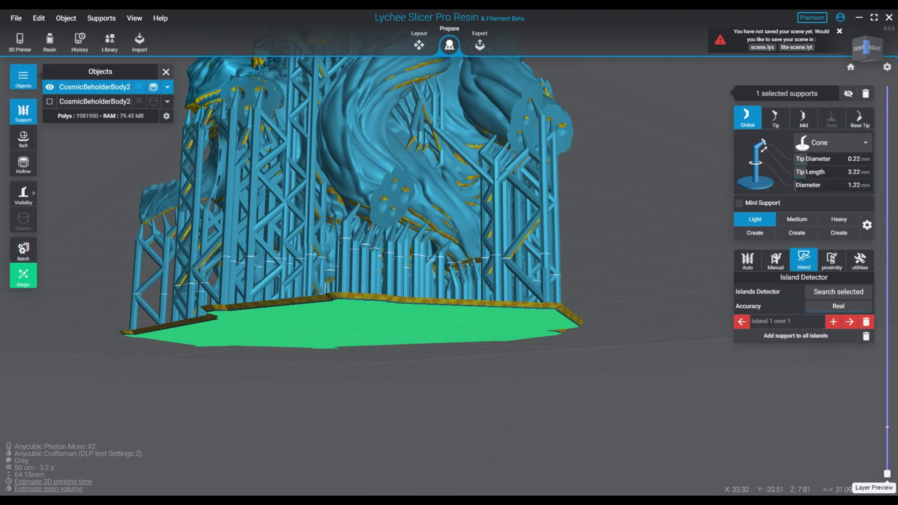
pyautogui.moveTo(472, 226)
pyautogui.mouseDown(button='right')
pyautogui.moveTo(493, 229)
pyautogui.moveTo(503, 257)
pyautogui.moveTo(468, 275)
pyautogui.mouseUp(button='right')
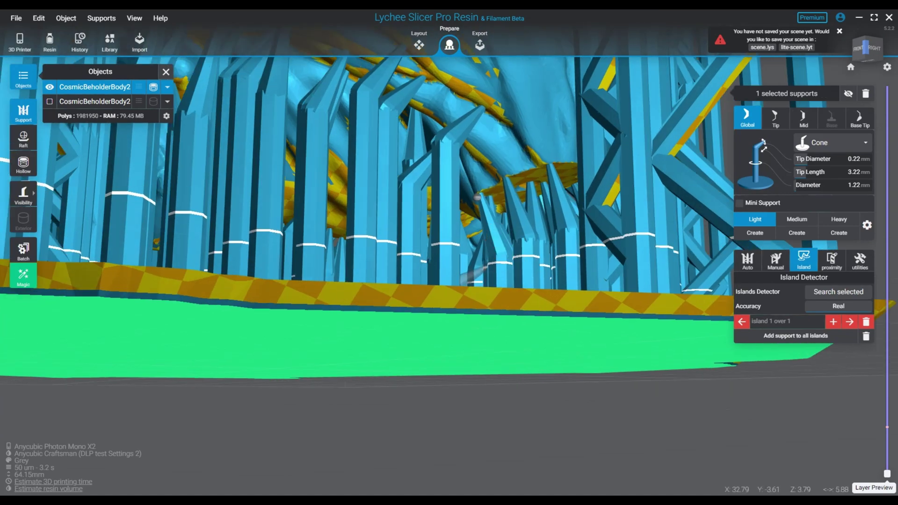
pyautogui.press('Delete')
pyautogui.scroll(5, 466, 242)
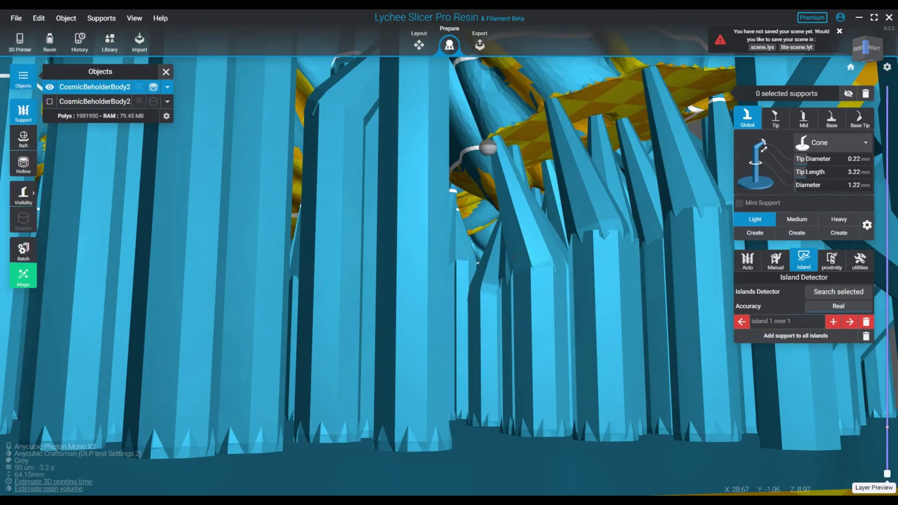
pyautogui.click(487, 144)
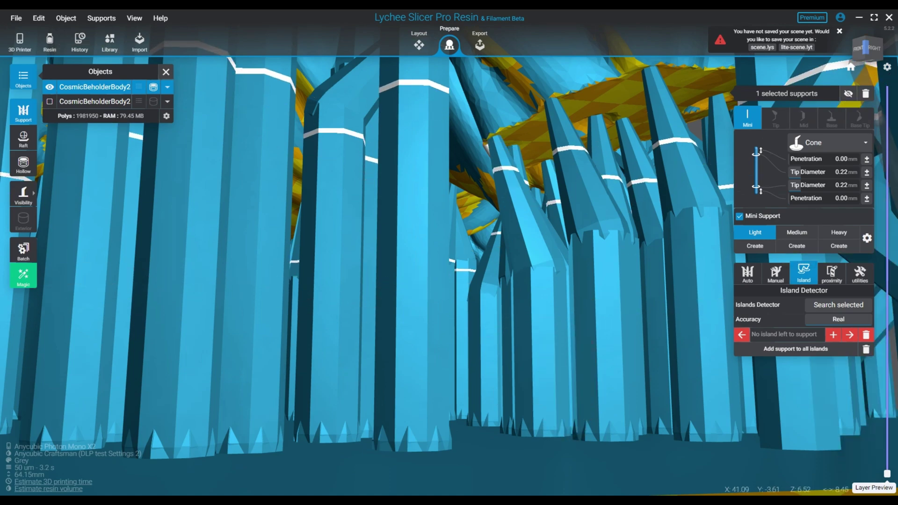
# - Examine the whole model, its underside and the newly added supports from several sides
pyautogui.click(851, 67)
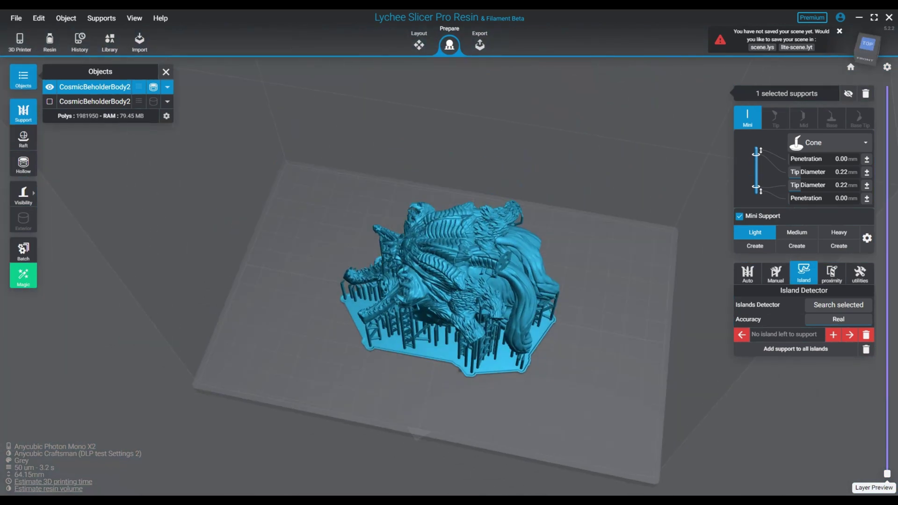
pyautogui.moveTo(449, 252); pyautogui.dragTo(538, 211, button='right')
pyautogui.scroll(6, 462, 327)
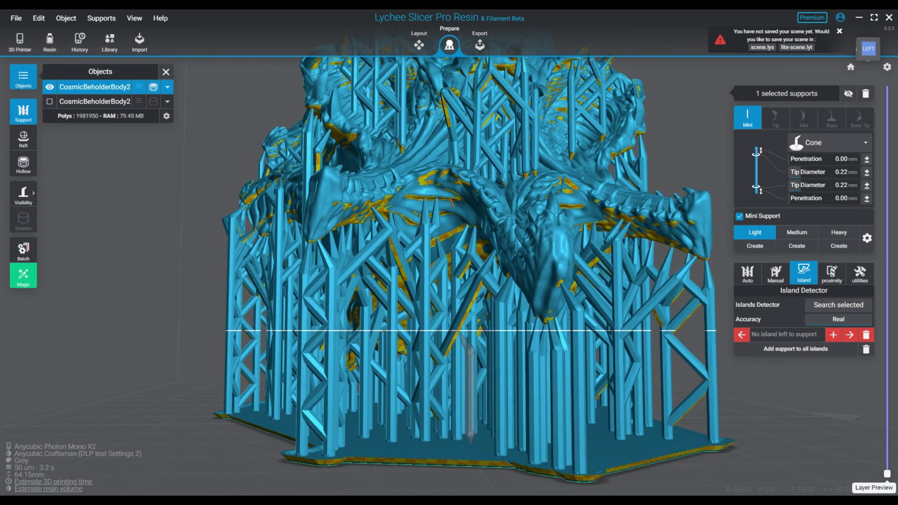
pyautogui.scroll(10, 467, 262)
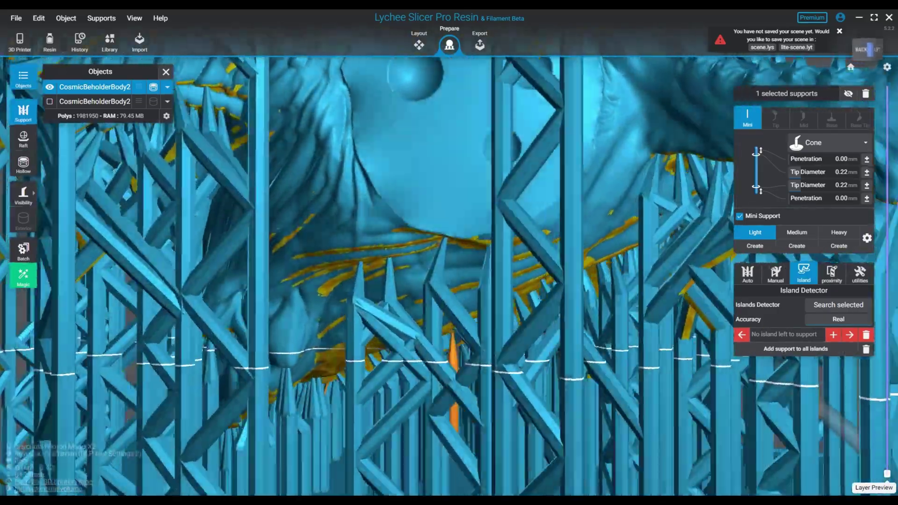
pyautogui.moveTo(539, 276); pyautogui.dragTo(353, 178, button='right')
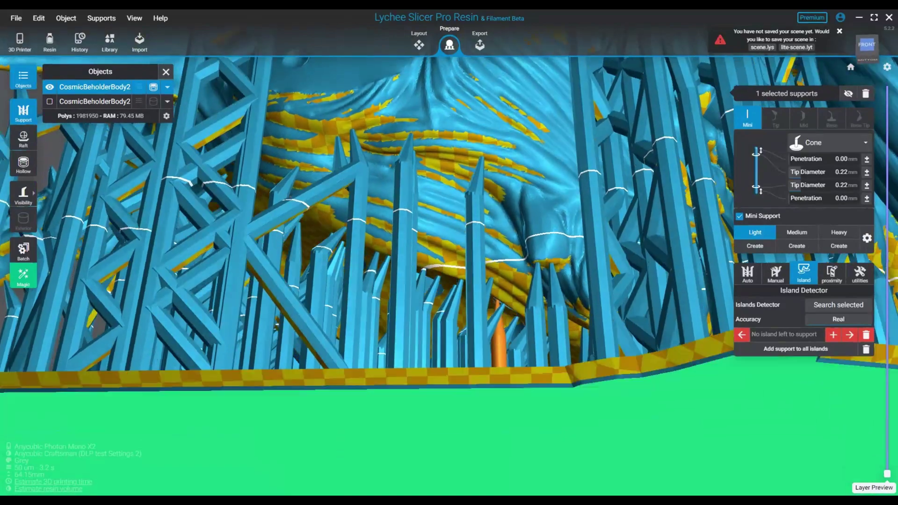
pyautogui.scroll(-5, 449, 252)
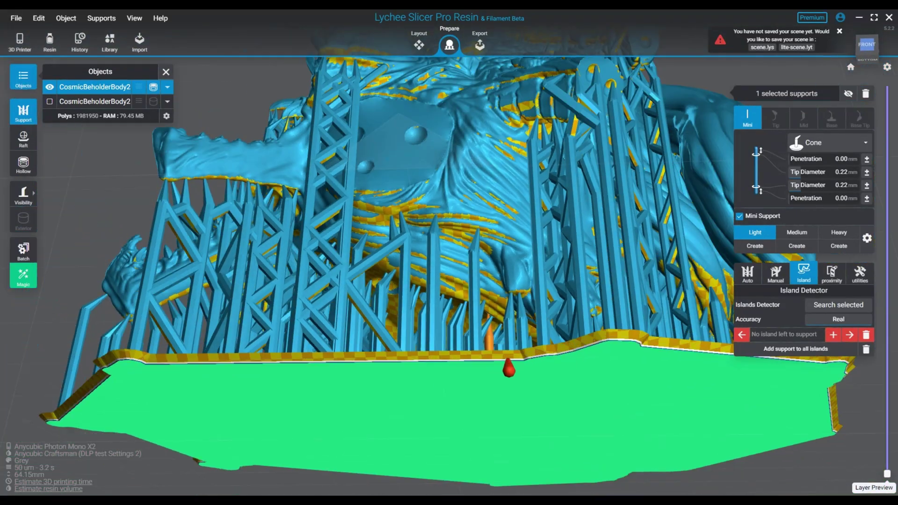
pyautogui.scroll(-2, 467, 369)
pyautogui.moveTo(398, 224); pyautogui.dragTo(523, 295, button='right')
pyautogui.scroll(-4, 448, 261)
pyautogui.moveTo(363, 332); pyautogui.dragTo(446, 338, button='right')
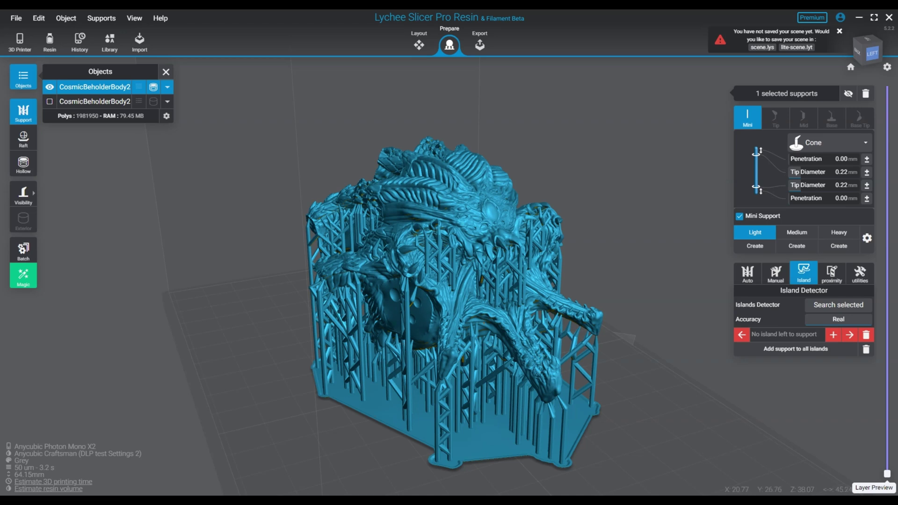
# - Hide the first CosmicBeholderBody2 object, then show and select the second one
pyautogui.click(49, 87)
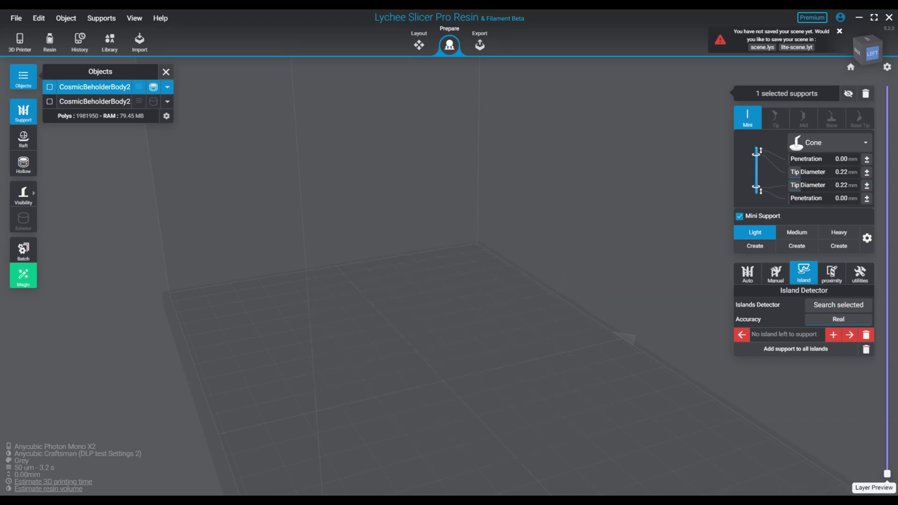
pyautogui.click(49, 101)
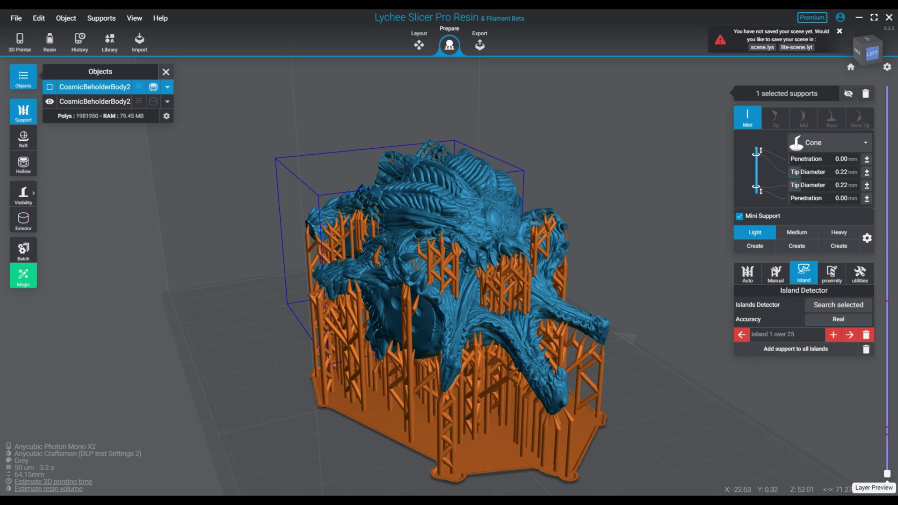
pyautogui.click(486, 211)
# - Set the support visibility to Line to view the model, and change it to Contact
pyautogui.click(23, 193)
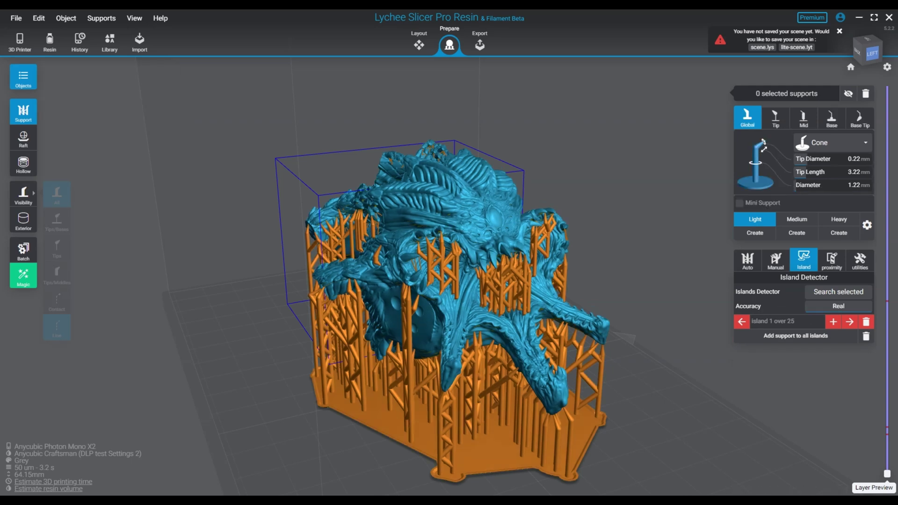
pyautogui.click(56, 327)
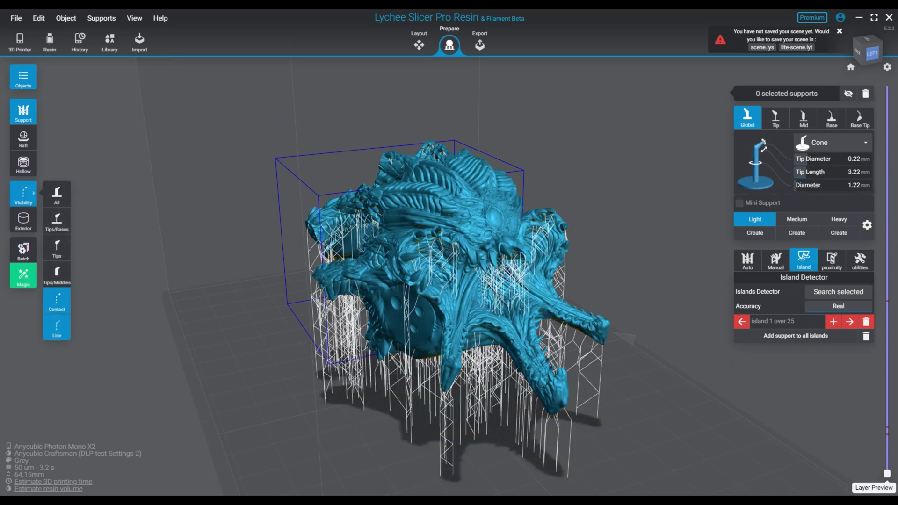
pyautogui.moveTo(556, 369); pyautogui.dragTo(487, 371, button='right')
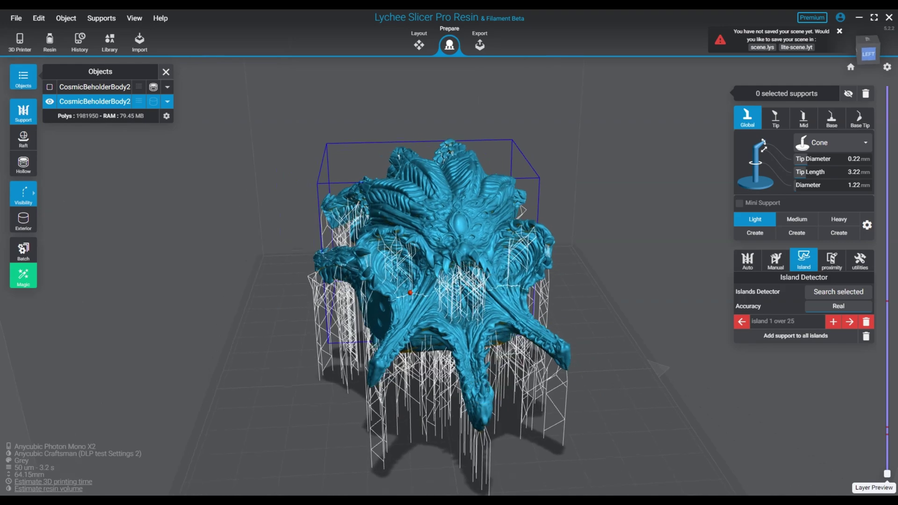
pyautogui.moveTo(23, 193)
pyautogui.click(57, 302)
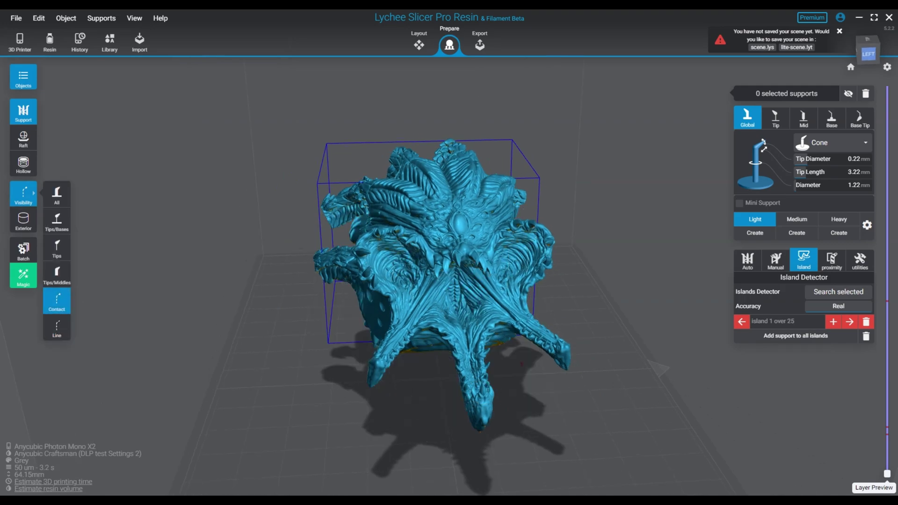
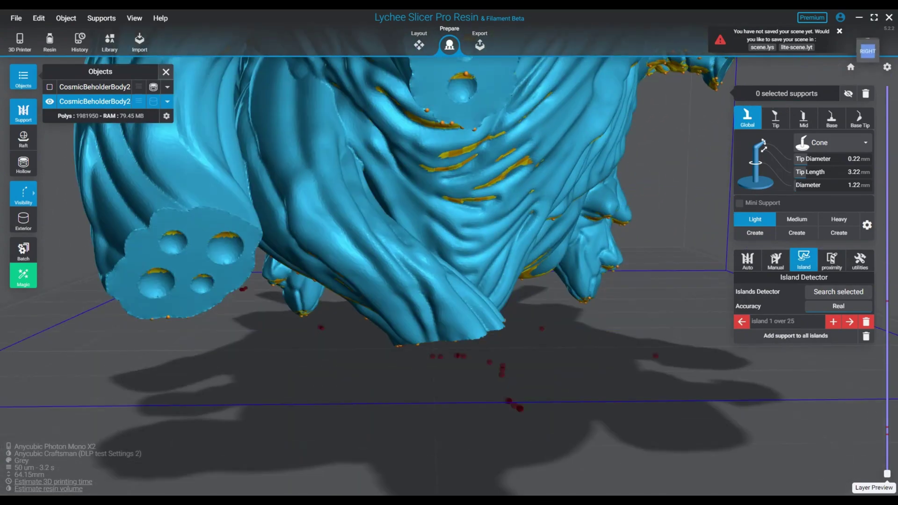
# - Examine the model's underside, and switch to 3D Builder to inspect the CosmicBeholderBody2 mesh
pyautogui.moveTo(538, 299); pyautogui.dragTo(421, 299, button='right')
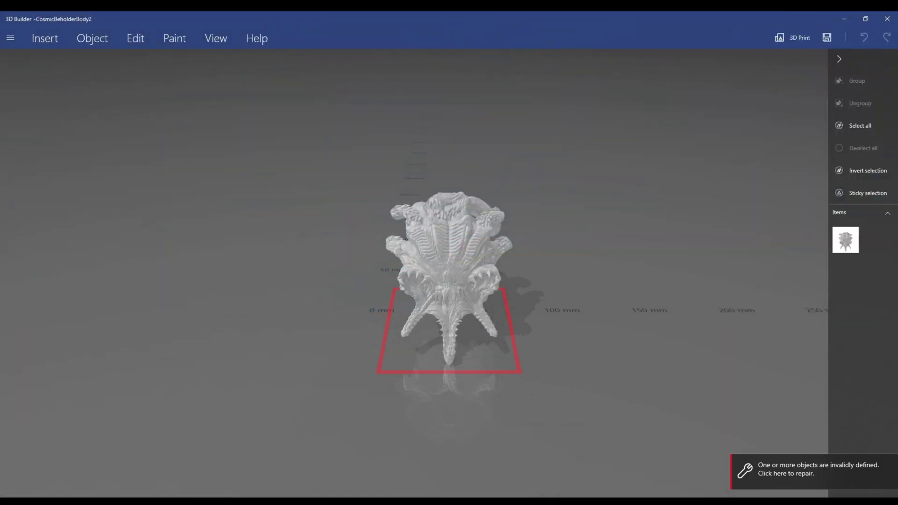
pyautogui.moveTo(449, 280)
pyautogui.mouseDown(button='right')
pyautogui.moveTo(420, 282)
pyautogui.moveTo(446, 279)
pyautogui.mouseUp(button='right')
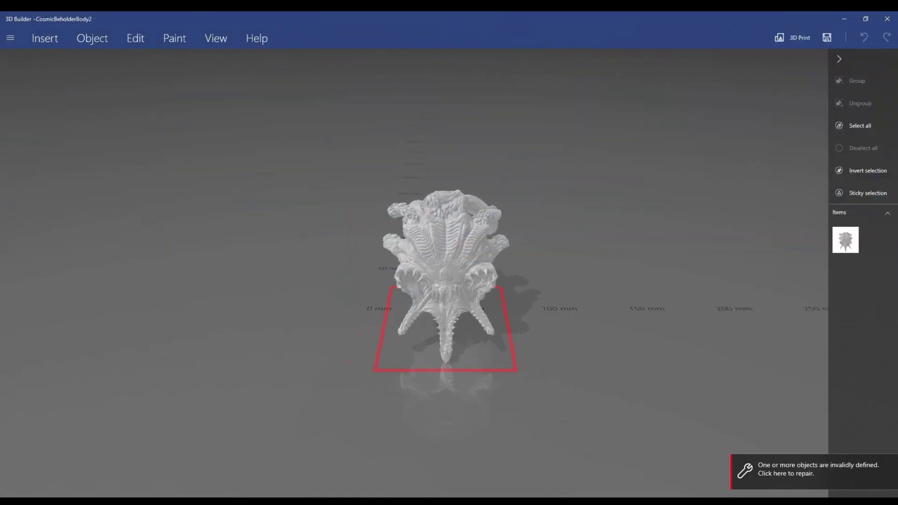
pyautogui.moveTo(448, 281); pyautogui.dragTo(383, 225)
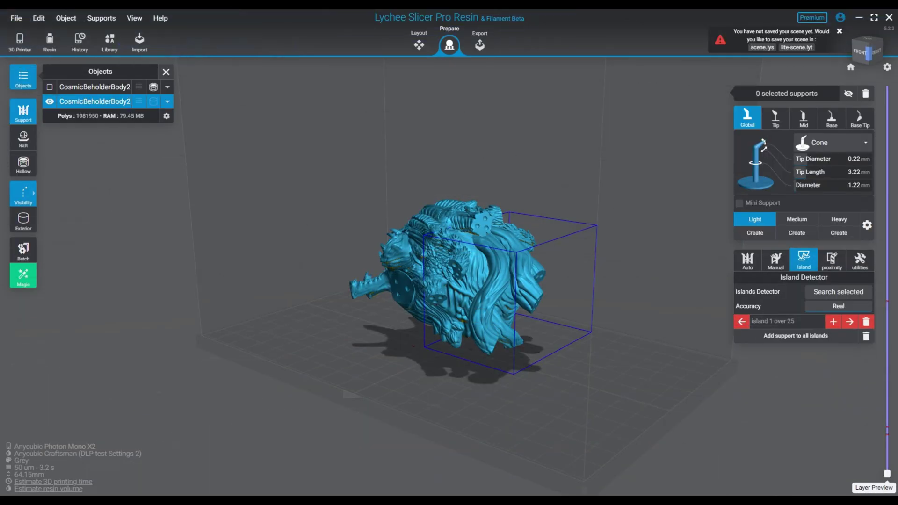
# - Back in Lychee Slicer, go to the Layout workspace and examine the CosmicBeholderBody2 model from several sides
pyautogui.click(419, 45)
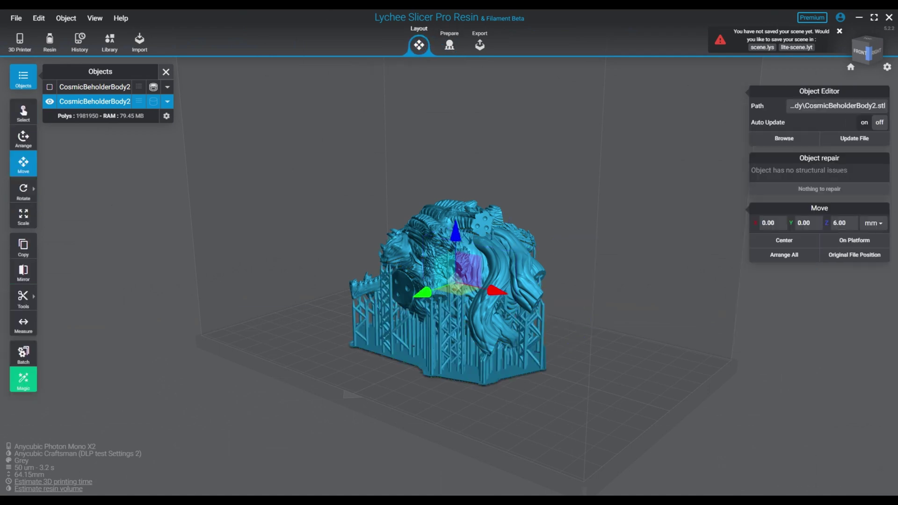
pyautogui.moveTo(384, 294); pyautogui.dragTo(541, 282, button='right')
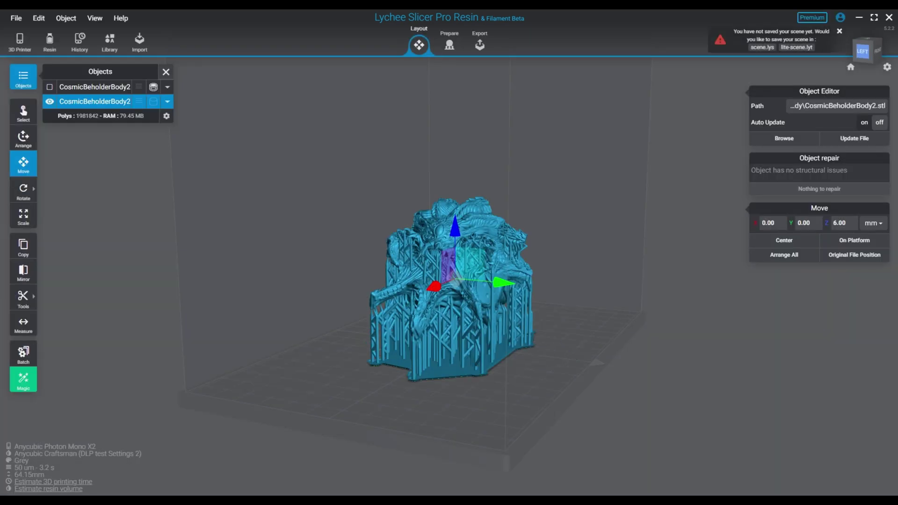
pyautogui.moveTo(561, 327); pyautogui.dragTo(487, 365, button='right')
# - Return to the Prepare workspace, search the selected model for islands with Real accuracy, and inspect its line-displayed supports
pyautogui.click(449, 44)
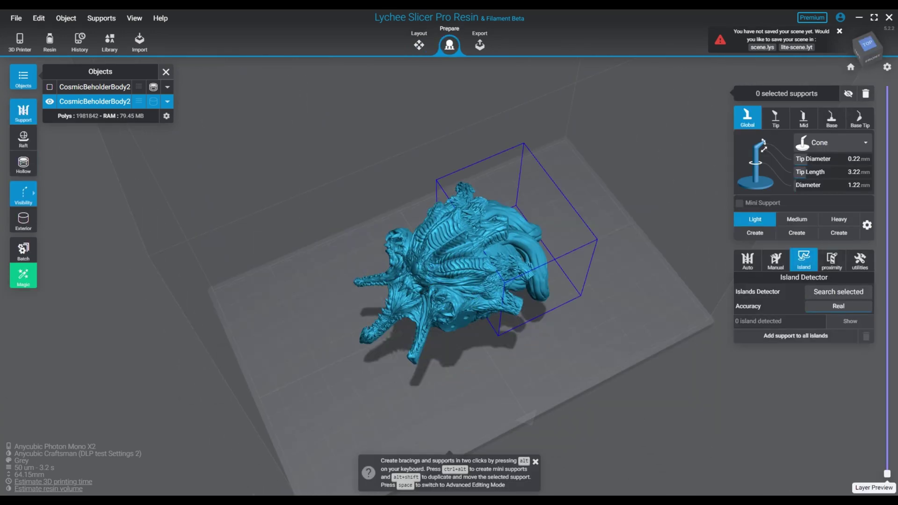
pyautogui.moveTo(486, 327); pyautogui.dragTo(524, 248, button='right')
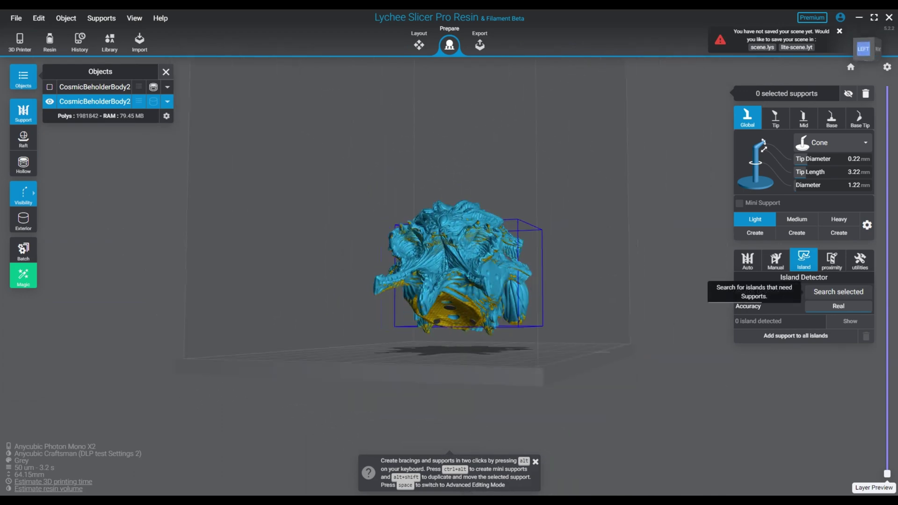
pyautogui.click(838, 292)
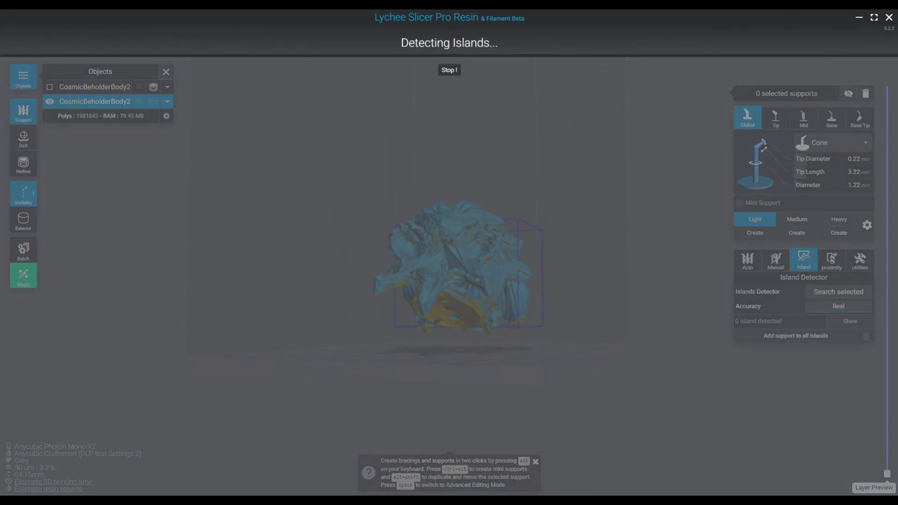
pyautogui.scroll(5, 463, 290)
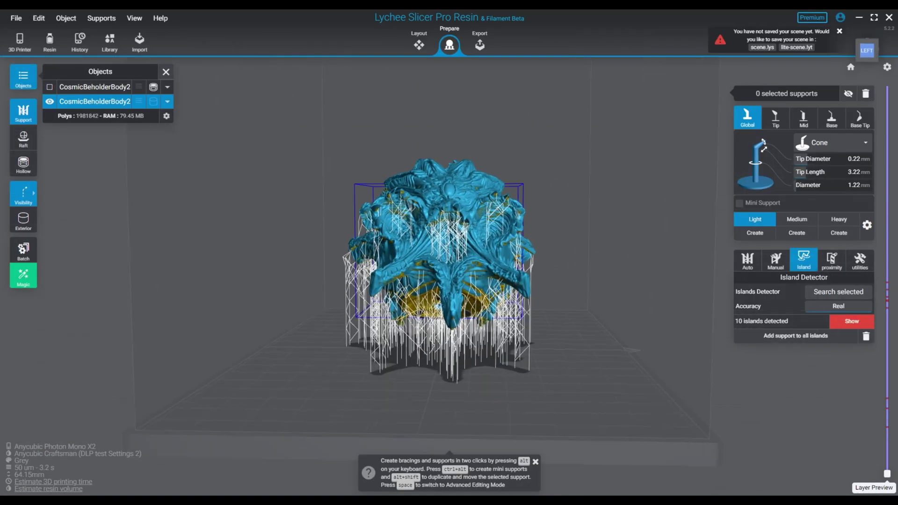
pyautogui.moveTo(561, 280); pyautogui.dragTo(152, 257, button='right')
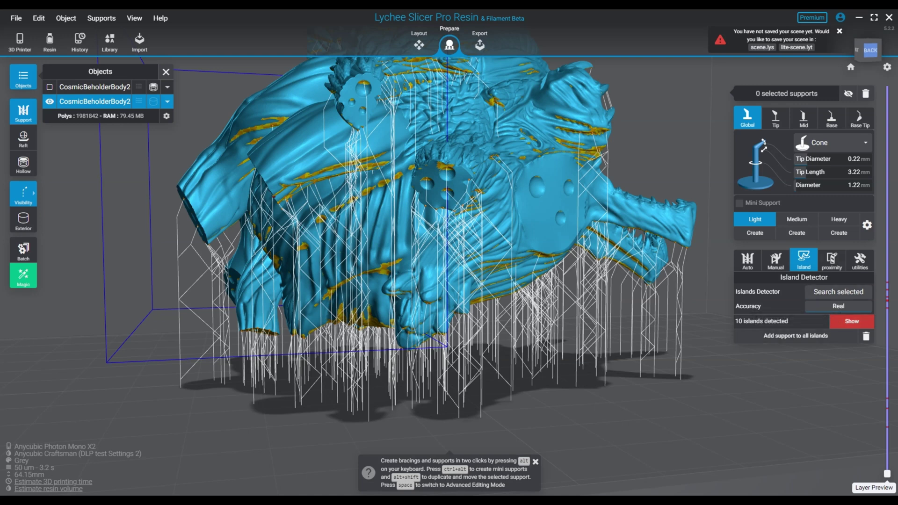
# - Go to the first detected island and examine the surrounding underside up close
pyautogui.click(850, 321)
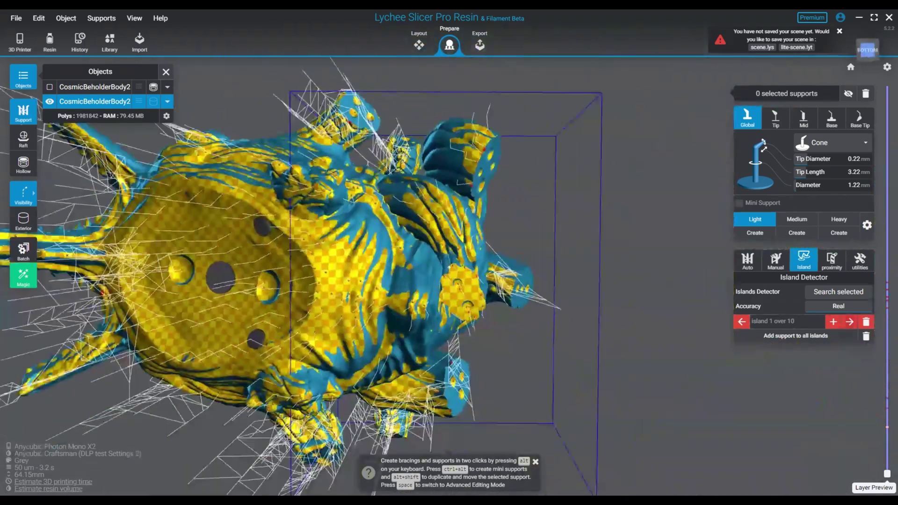
pyautogui.scroll(3, 414, 327)
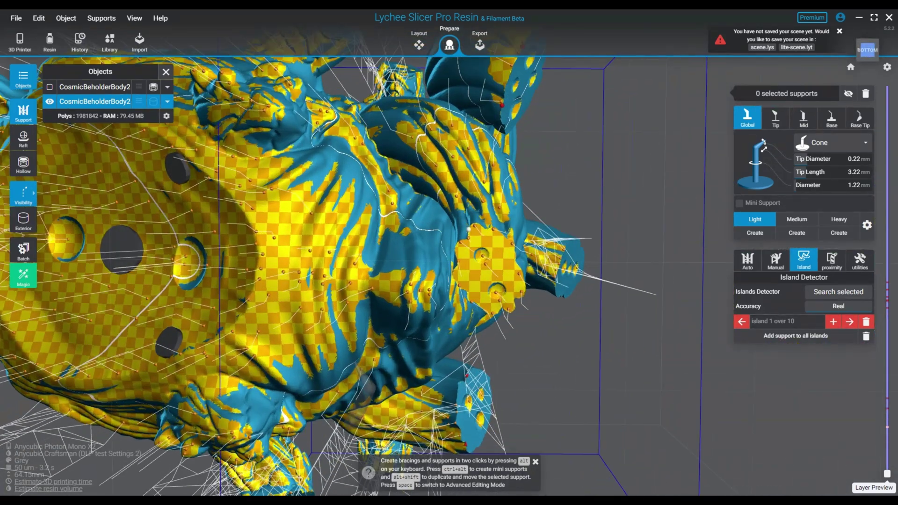
pyautogui.moveTo(449, 89); pyautogui.dragTo(469, 70, button='right')
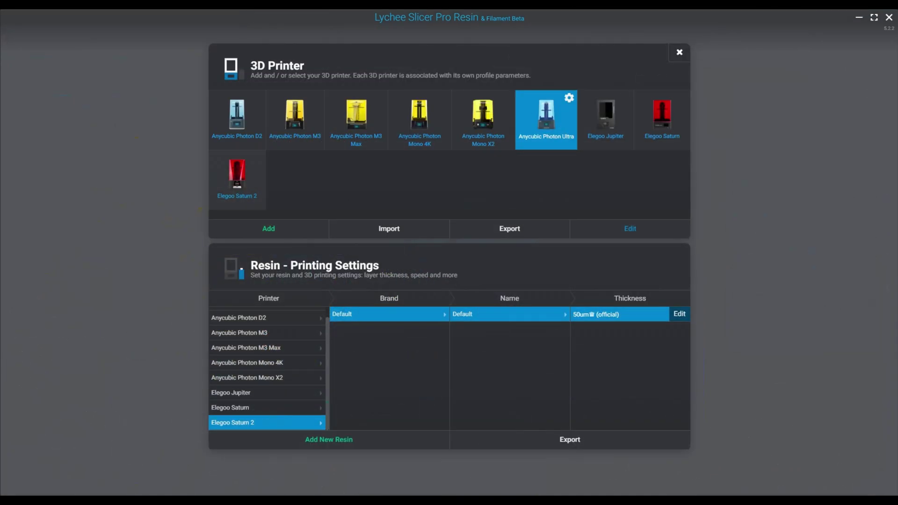
# - Choose the Elegoo Saturn 2 as the 3D printer and return to the scene
pyautogui.click(237, 180)
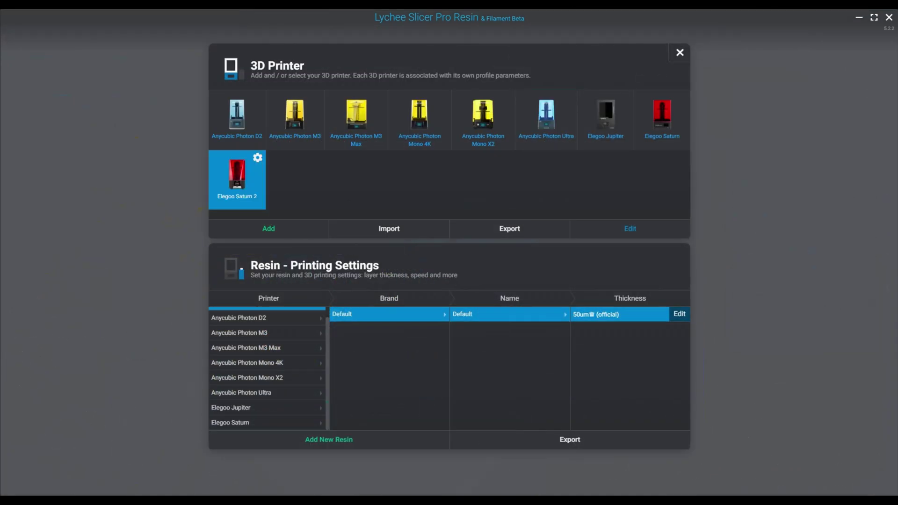
pyautogui.click(679, 53)
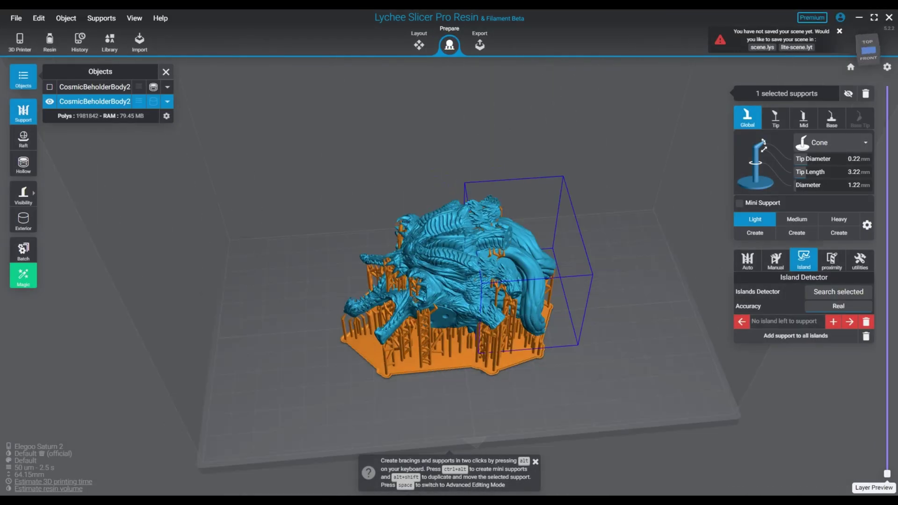
# - Deselect and reselect the CosmicBeholderBody2 model and search it for islands again using the new printer
pyautogui.press('Escape')
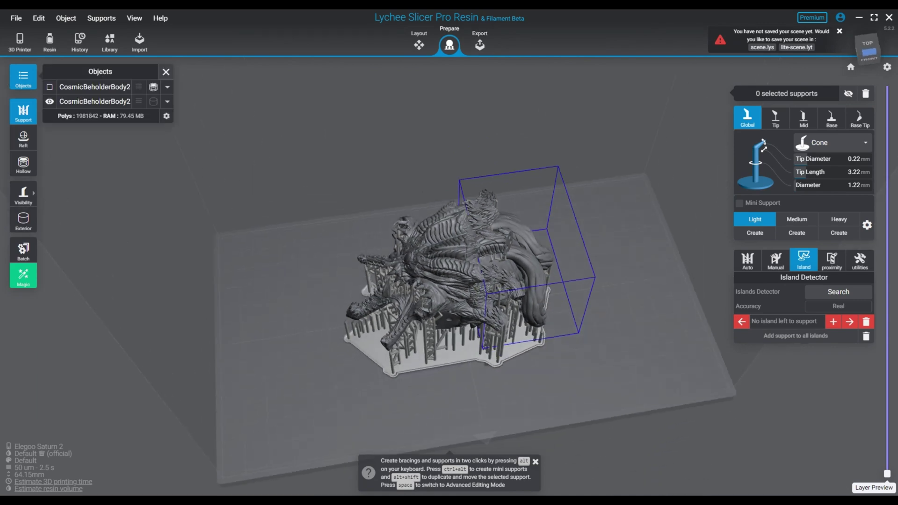
pyautogui.click(449, 281)
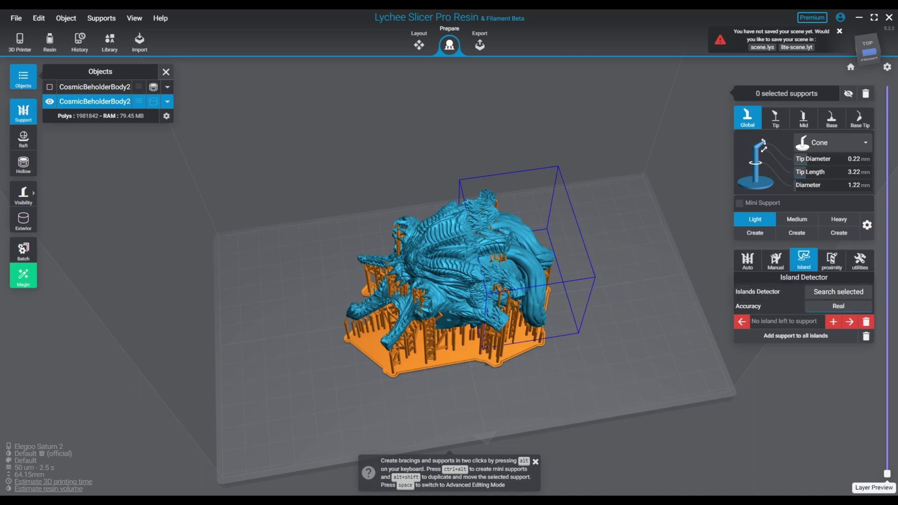
pyautogui.click(838, 292)
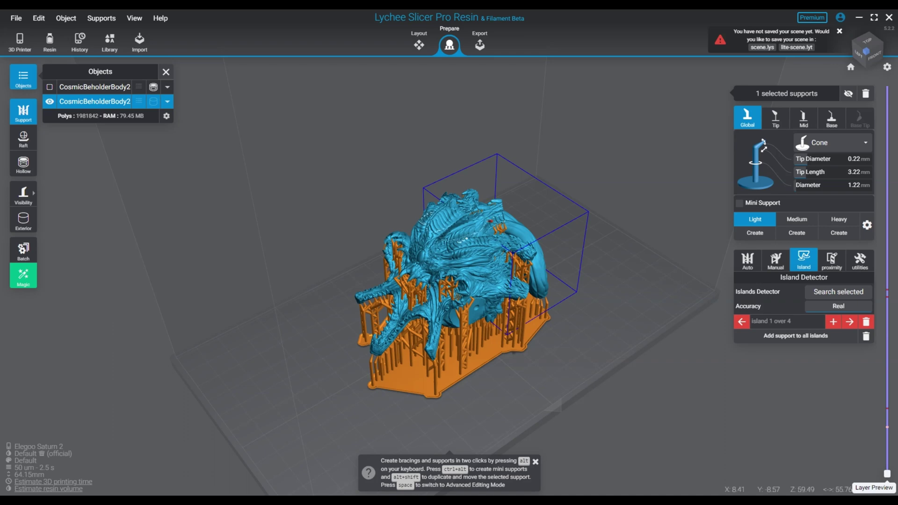
# - Dismiss the support tip and automatically add supports to all detected islands on the model
pyautogui.click(535, 461)
pyautogui.moveTo(535, 411); pyautogui.dragTo(573, 370, button='right')
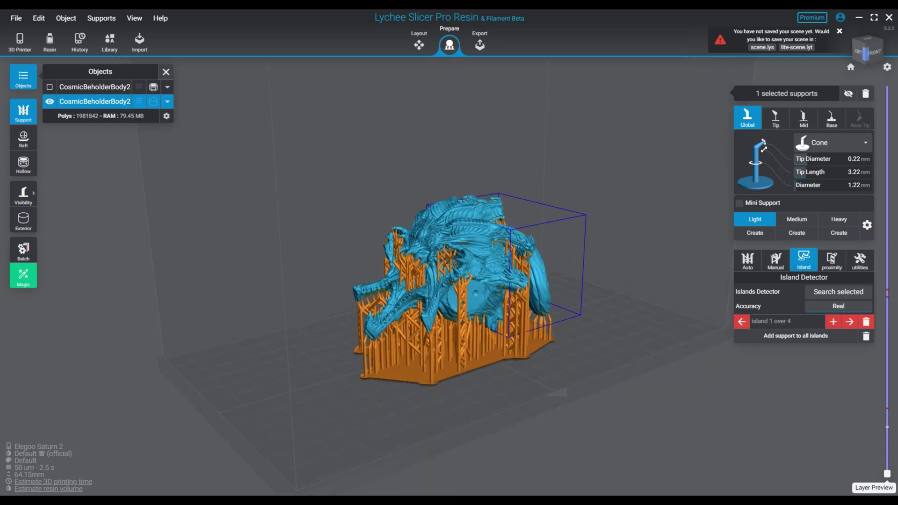
pyautogui.click(795, 335)
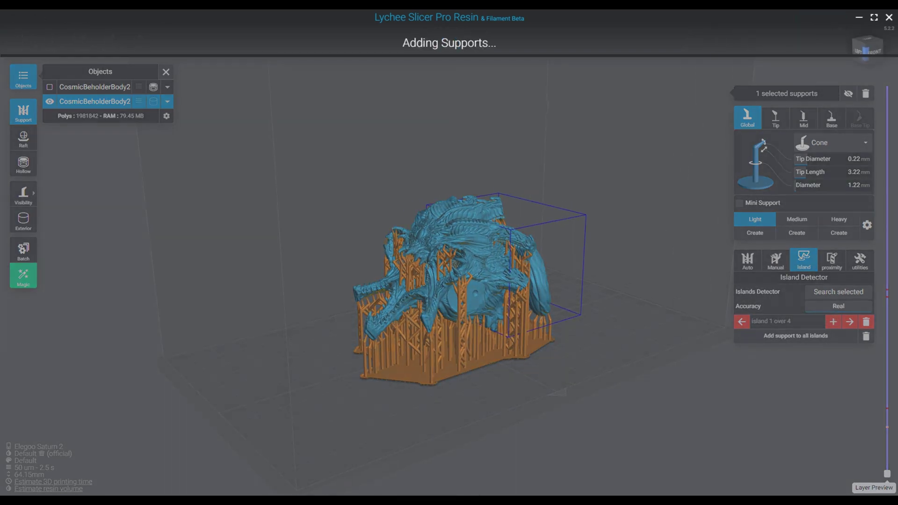
# - Go to the remaining island and examine it among the dense supports from below and from the side
pyautogui.click(849, 321)
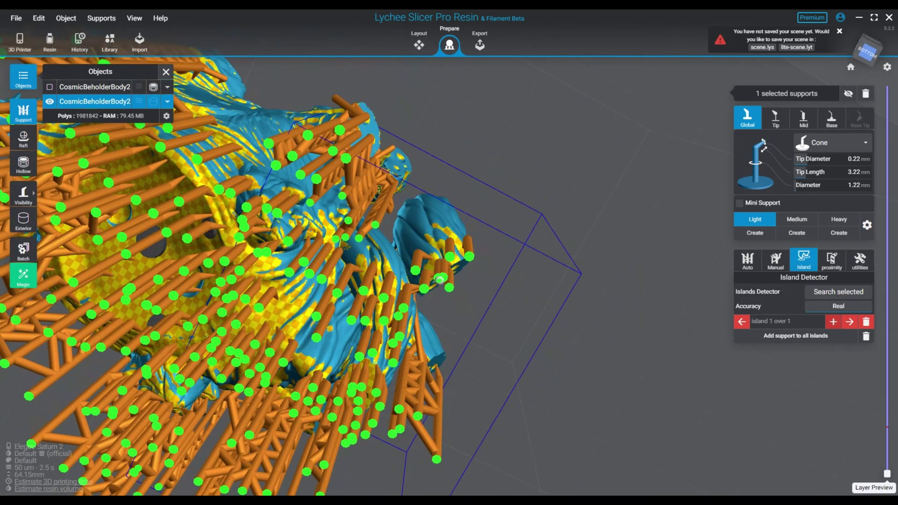
pyautogui.click(850, 321)
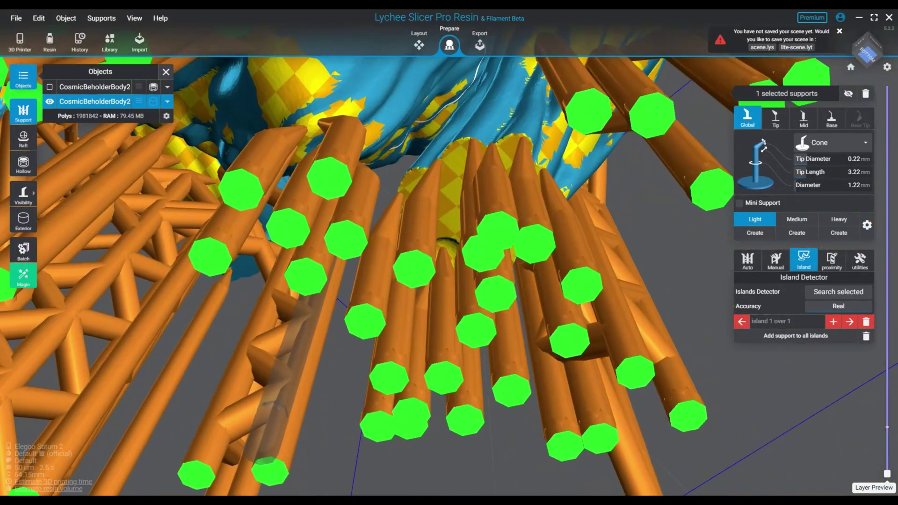
pyautogui.scroll(-5, 673, 412)
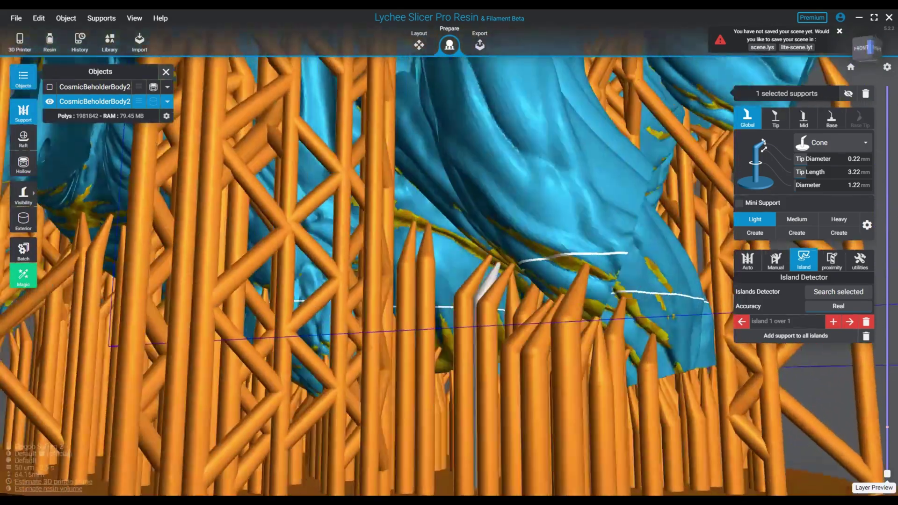
pyautogui.scroll(4, 486, 275)
pyautogui.moveTo(487, 276); pyautogui.dragTo(328, 290, button='right')
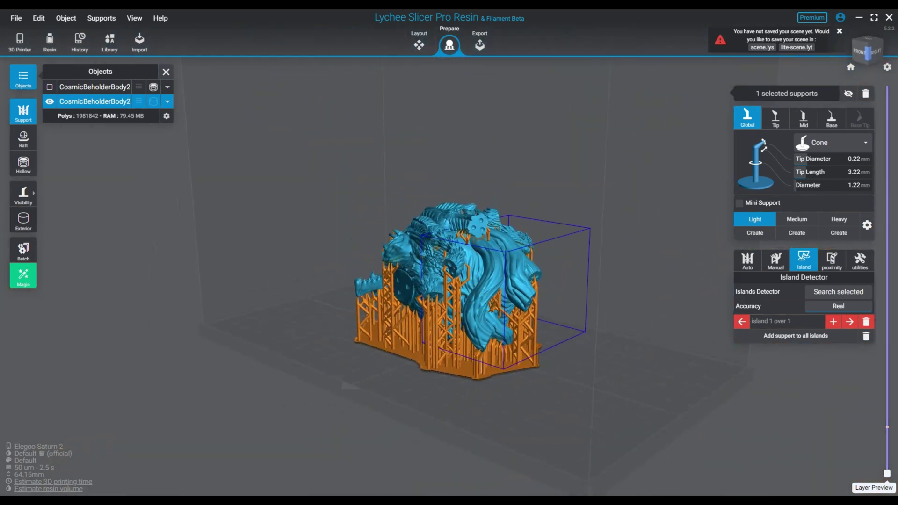
# - Set the support visibility to Line and revisit the remaining island up close
pyautogui.click(56, 327)
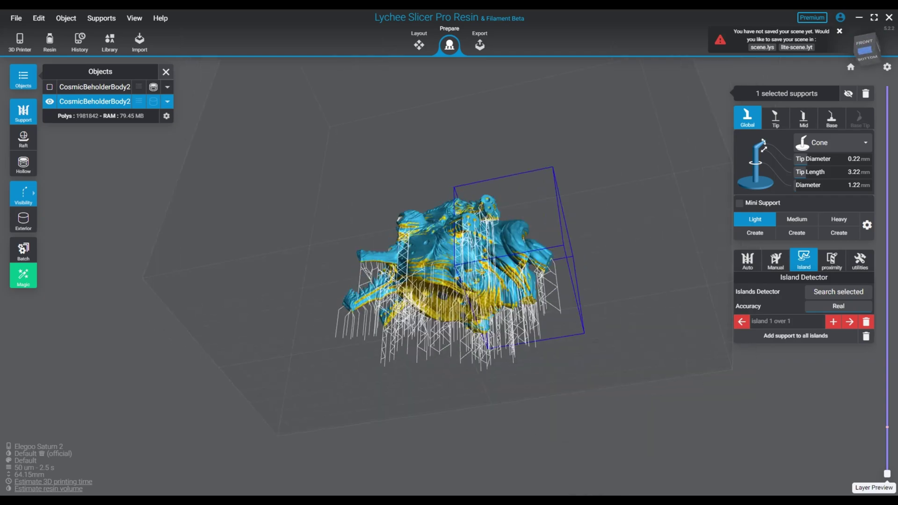
pyautogui.click(849, 321)
pyautogui.scroll(8, 457, 326)
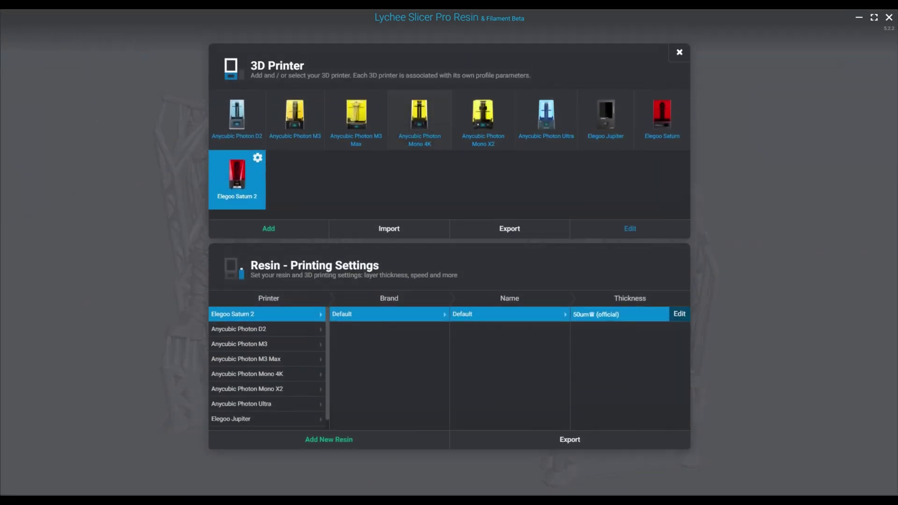
# - Choose the Anycubic Photon Mono 4K as the 3D printer and return to the scene
pyautogui.click(419, 120)
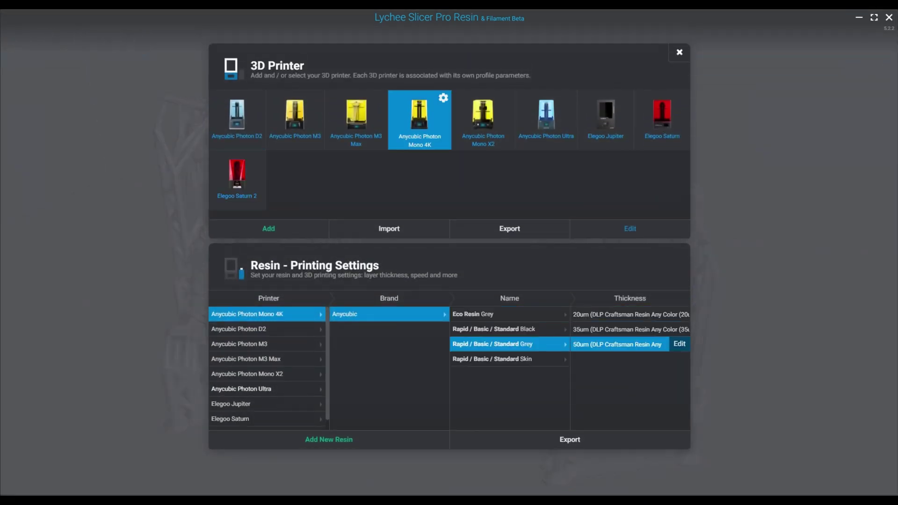
pyautogui.click(679, 53)
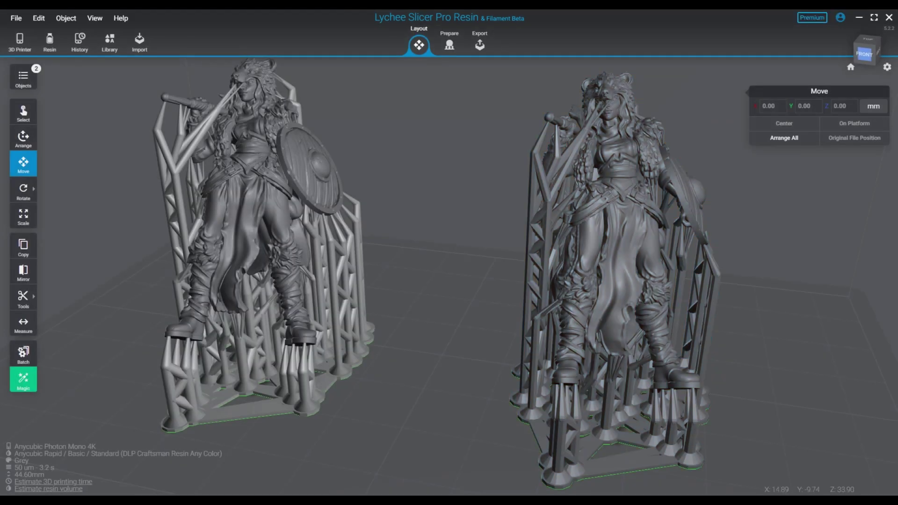
# - Switch the scene with the two supported warrior figures to the Prepare workspace and select both figures
pyautogui.moveTo(421, 197); pyautogui.dragTo(514, 197, button='right')
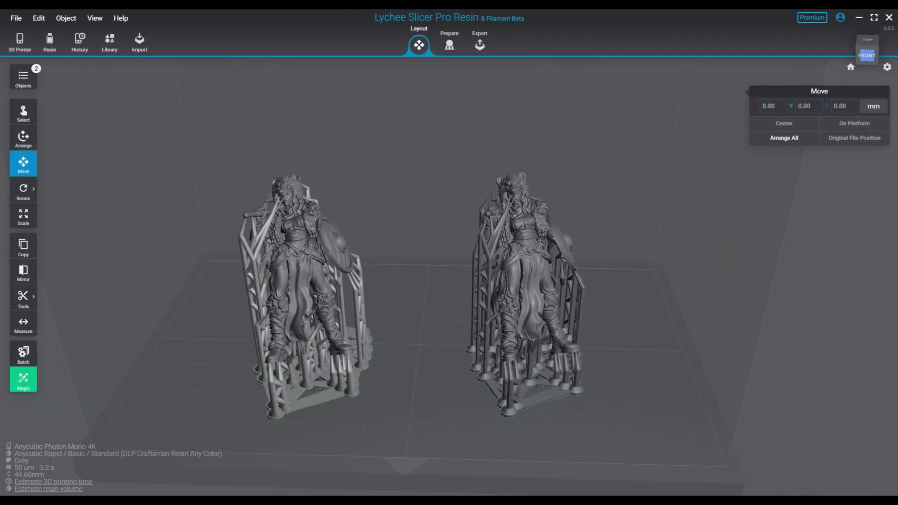
pyautogui.click(449, 44)
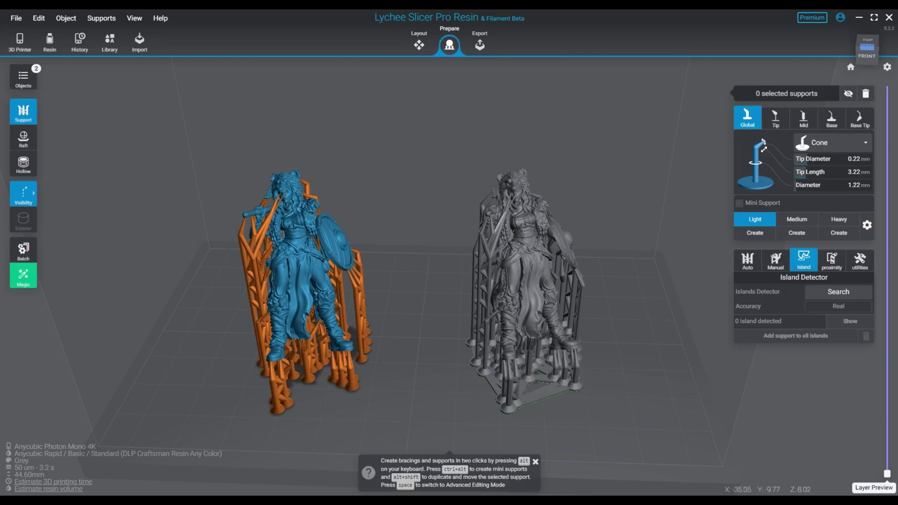
pyautogui.hotkey('ctrl', 'a')
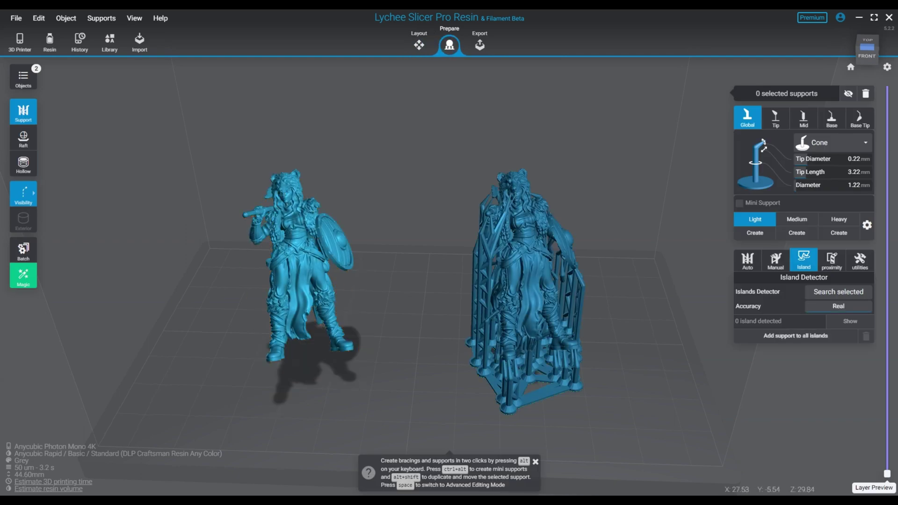
# - Set the support visibility to All and search both selected warrior figures for islands with Real accuracy
pyautogui.moveTo(23, 193)
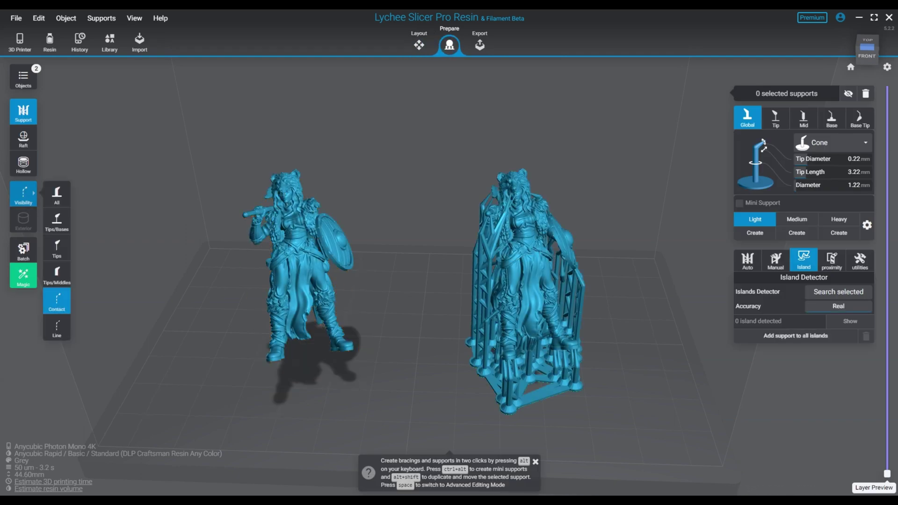
pyautogui.click(57, 194)
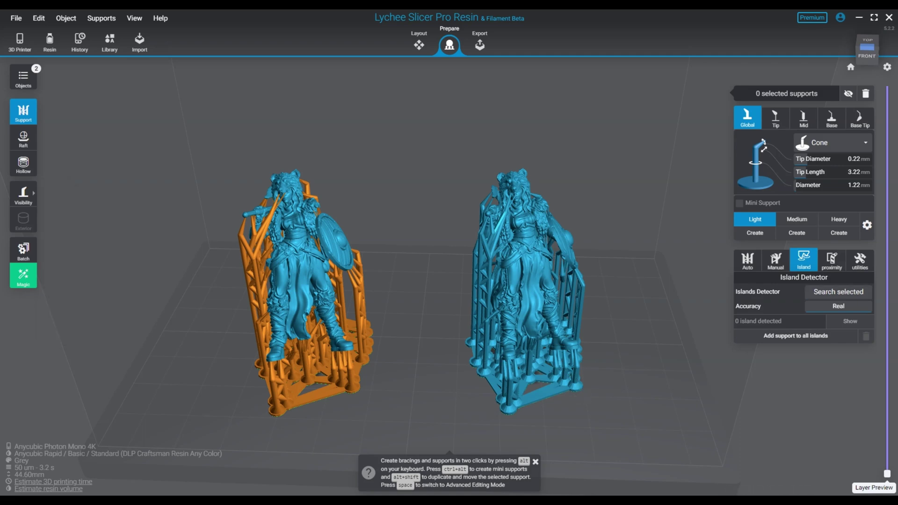
pyautogui.click(838, 292)
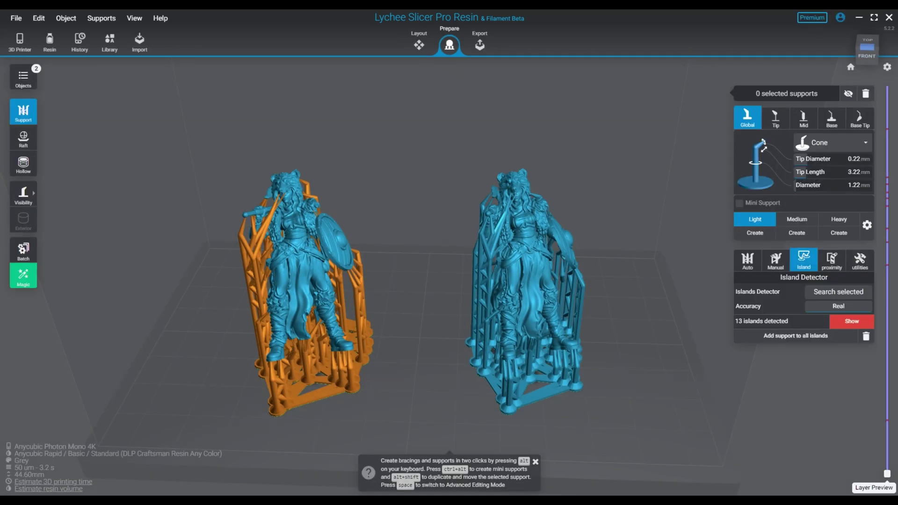
# - Show the detected islands and add a mini support at an island on the back of the second figure
pyautogui.click(526, 276)
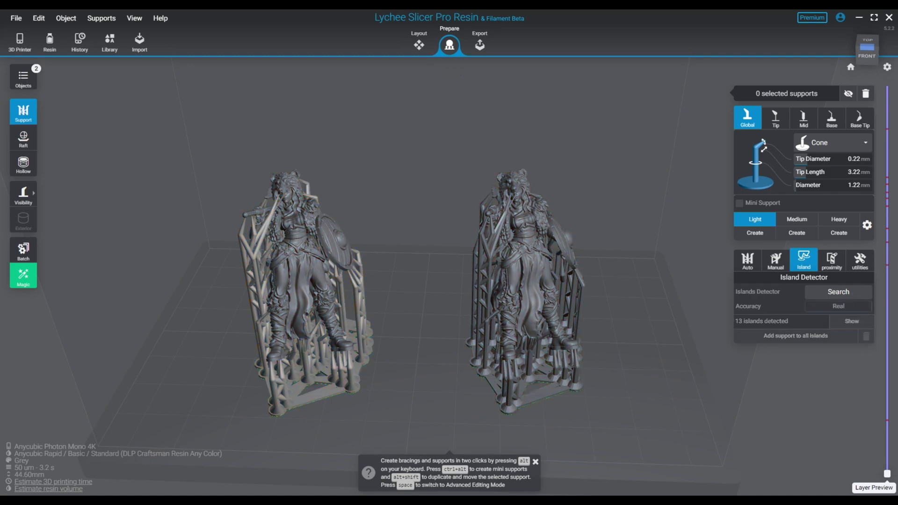
pyautogui.click(852, 321)
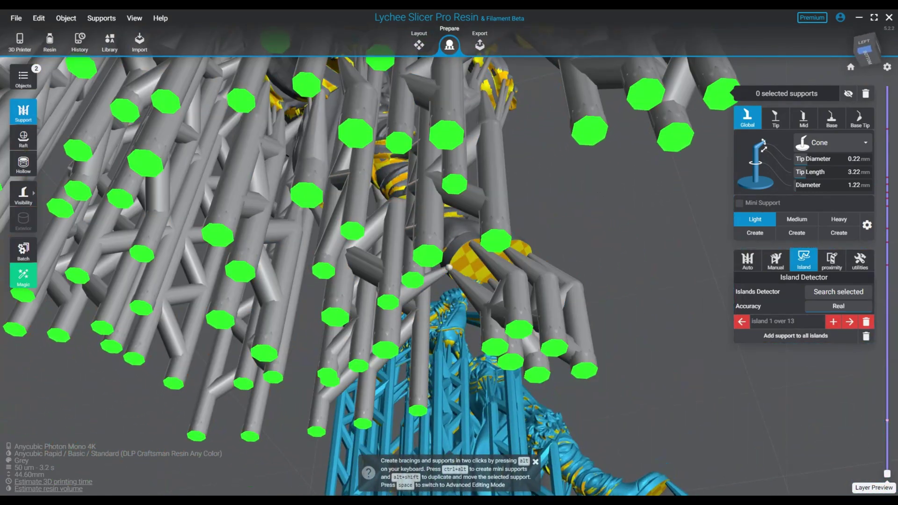
pyautogui.moveTo(645, 210); pyautogui.dragTo(517, 281, button='right')
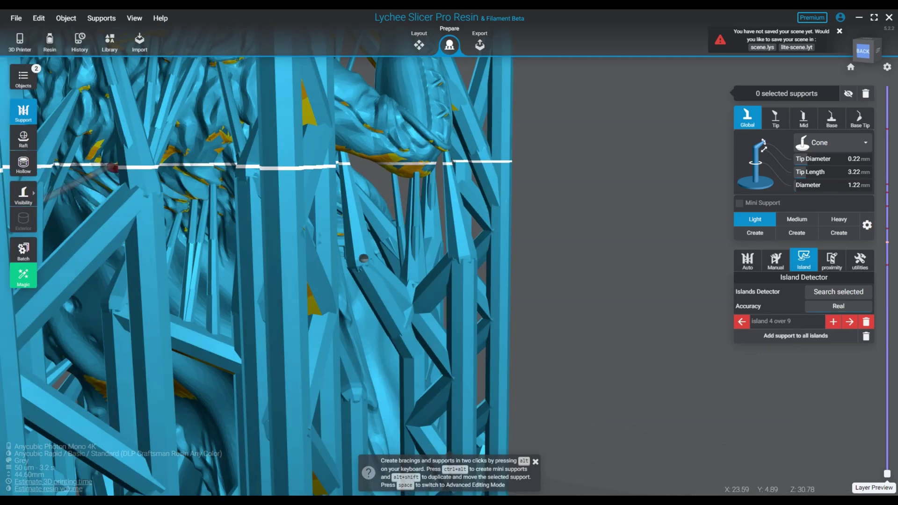
pyautogui.keyDown('ctrl'); pyautogui.keyDown('alt'); pyautogui.click(113, 167); pyautogui.keyUp('alt'); pyautogui.keyUp('ctrl')
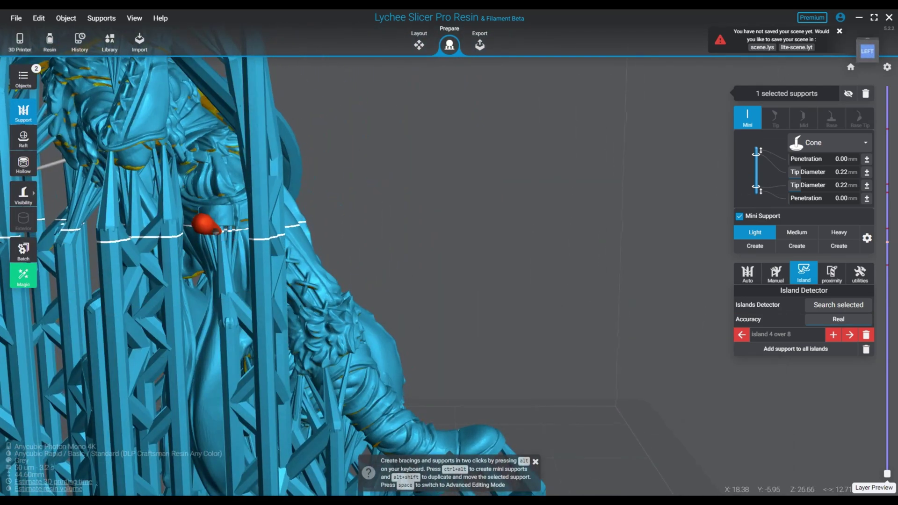
pyautogui.moveTo(236, 246); pyautogui.dragTo(93, 245, button='right')
pyautogui.scroll(-3, 448, 276)
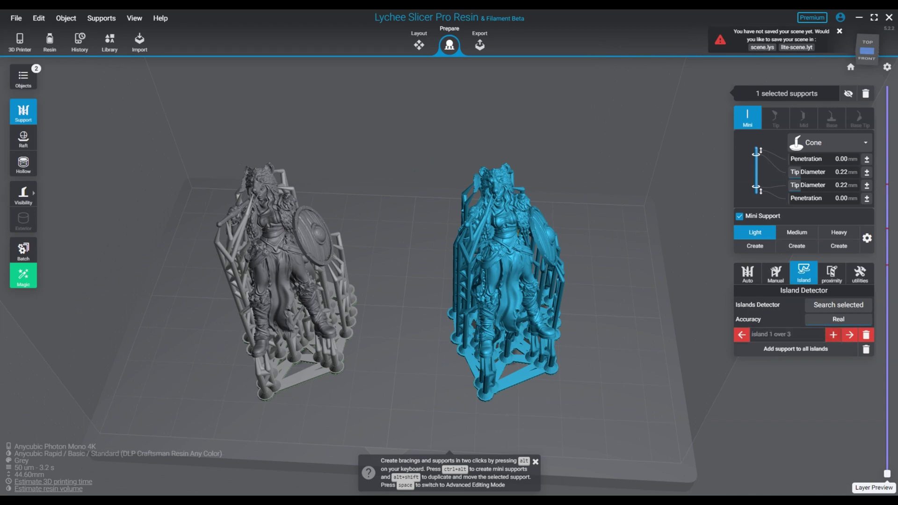
# - Try to support the current island automatically, and manually add a Light support under the inner side of the first figure's shield
pyautogui.click(833, 334)
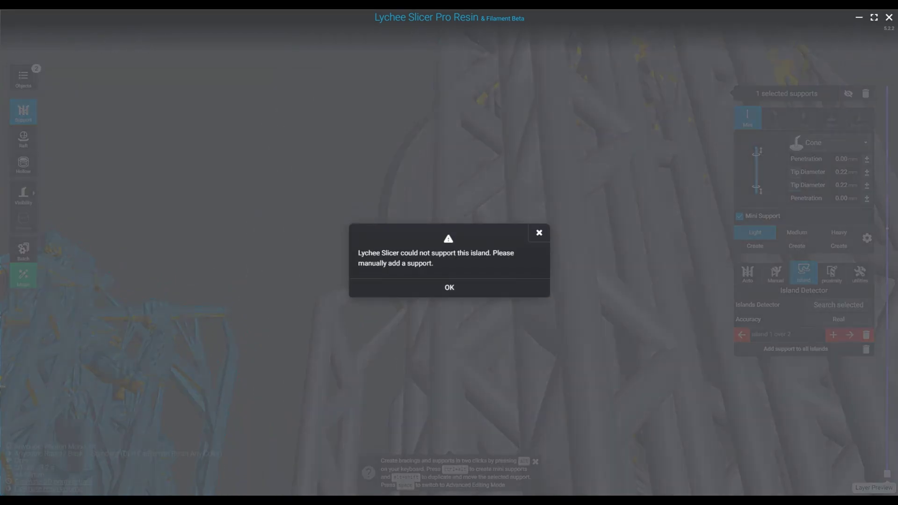
pyautogui.click(449, 288)
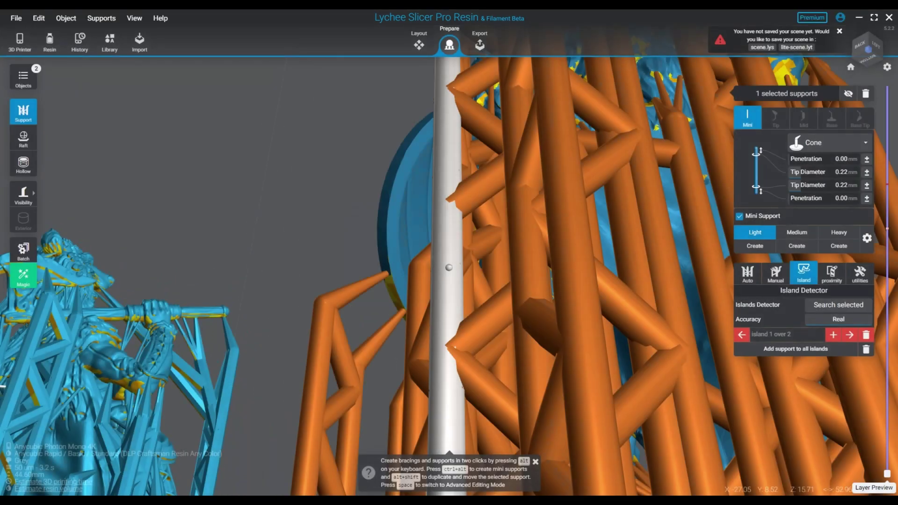
pyautogui.moveTo(449, 287); pyautogui.dragTo(502, 300, button='right')
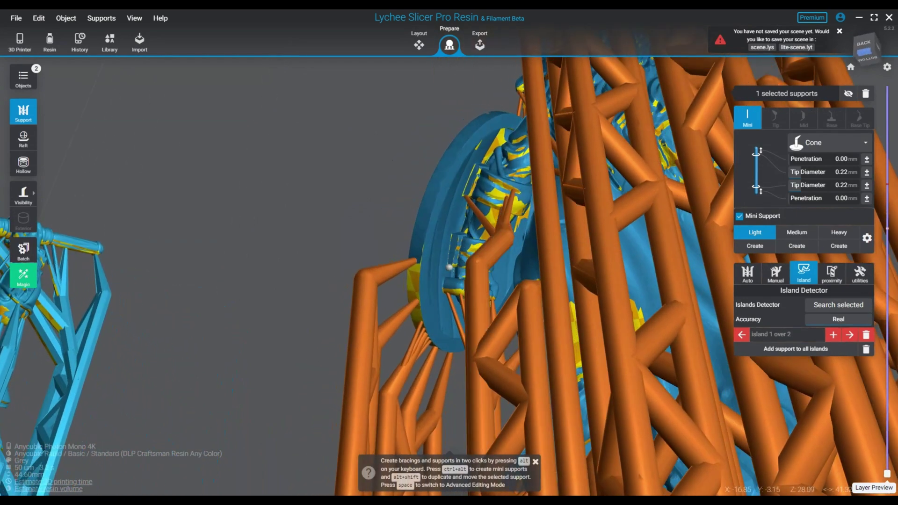
pyautogui.click(449, 267)
pyautogui.click(448, 264)
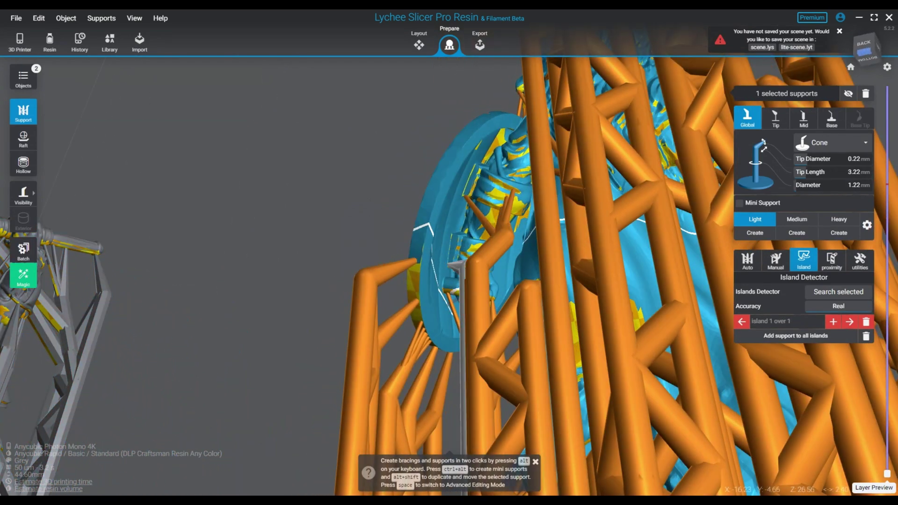
# - Add a mini support at the island beside the first figure's waist, linking it to the fur near the shield arm
pyautogui.moveTo(577, 185); pyautogui.dragTo(423, 196, button='right')
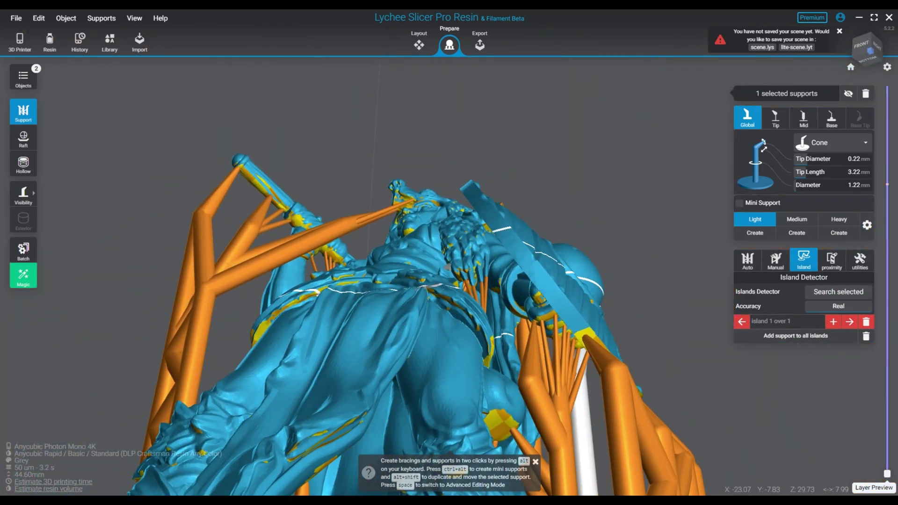
pyautogui.scroll(4, 430, 293)
pyautogui.keyDown('ctrl'); pyautogui.keyDown('alt'); pyautogui.click(446, 267); pyautogui.keyUp('alt'); pyautogui.keyUp('ctrl')
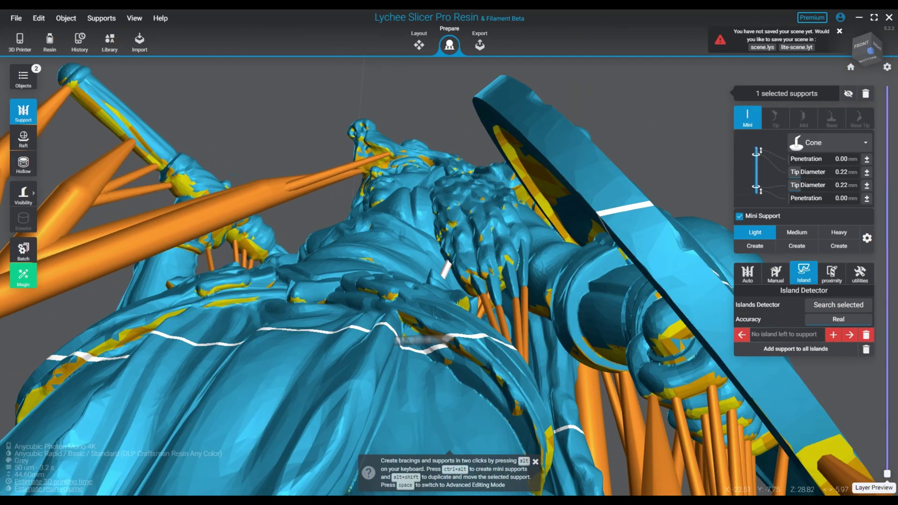
pyautogui.moveTo(594, 304); pyautogui.dragTo(637, 367, button='right')
pyautogui.scroll(-1, 672, 322)
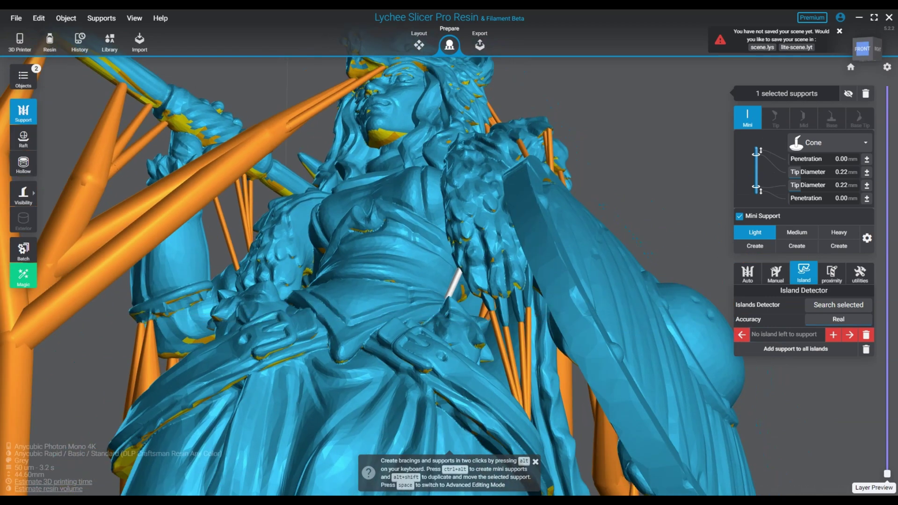
pyautogui.scroll(-10, 449, 252)
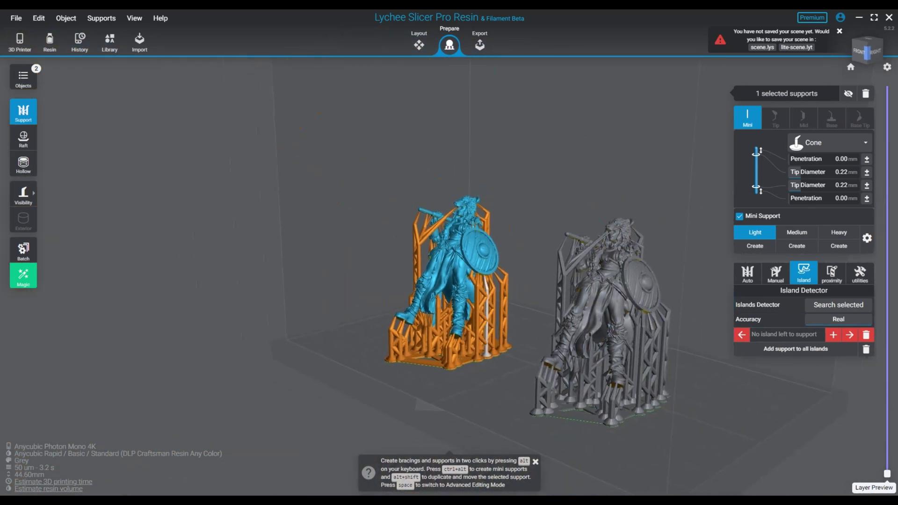
pyautogui.moveTo(449, 253); pyautogui.dragTo(482, 351, button='right')
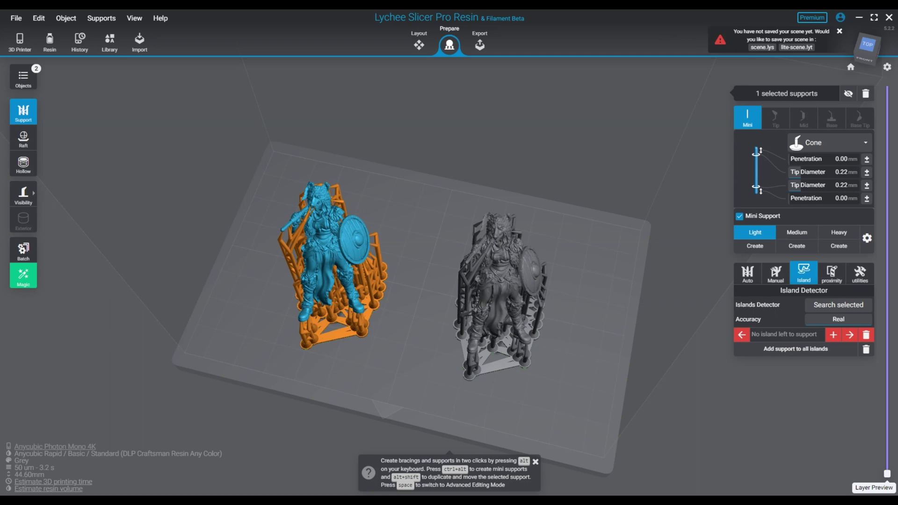
# - Choose the Elegoo Saturn 2 as the 3D printer and return to the scene
pyautogui.click(55, 447)
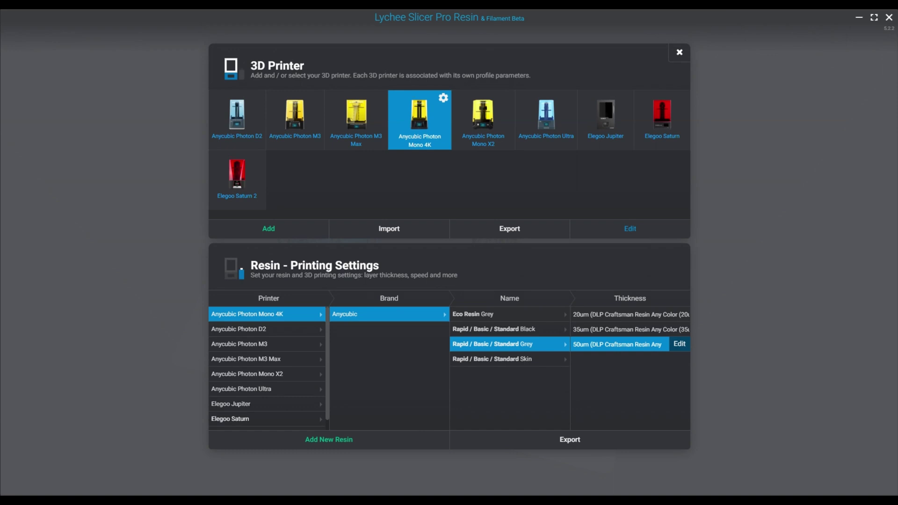
pyautogui.scroll(-1, 267, 418)
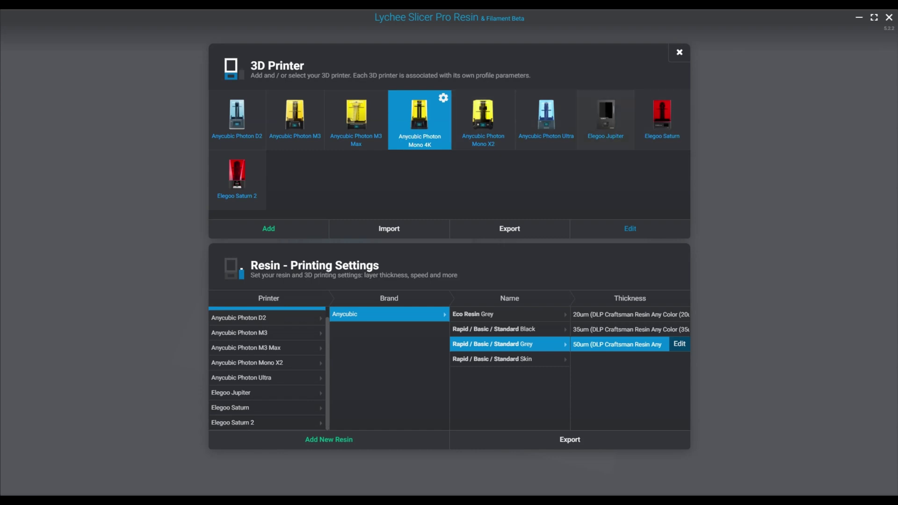
pyautogui.click(237, 179)
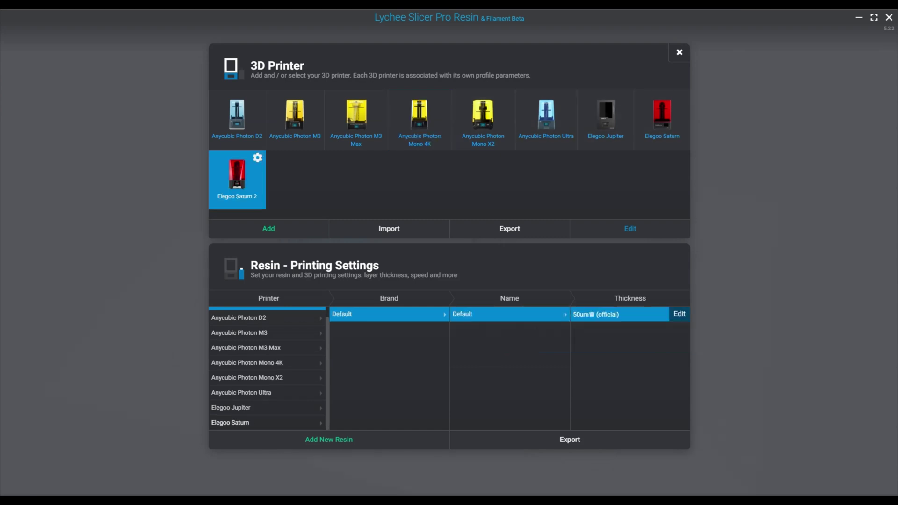
pyautogui.click(679, 52)
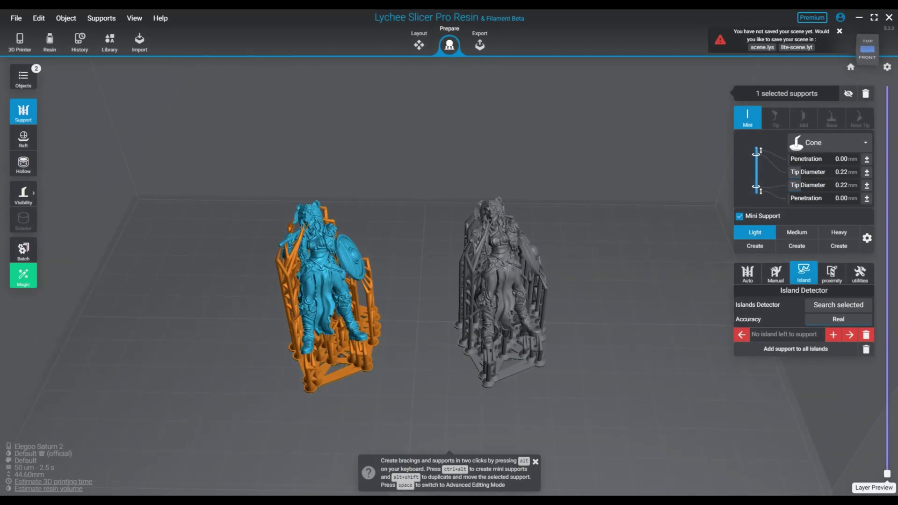
# - Select both figures, search them for islands with Real accuracy, and show the first island
pyautogui.hotkey('ctrl', 'a')
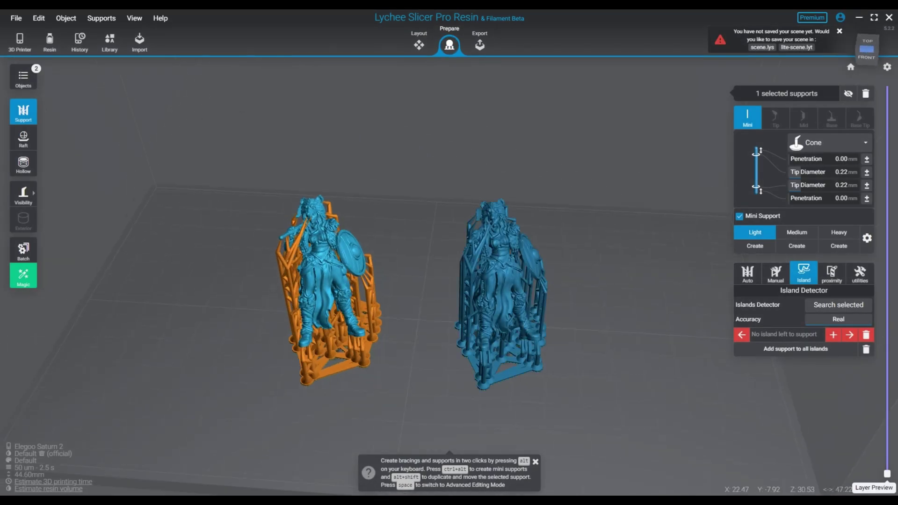
pyautogui.press('Escape')
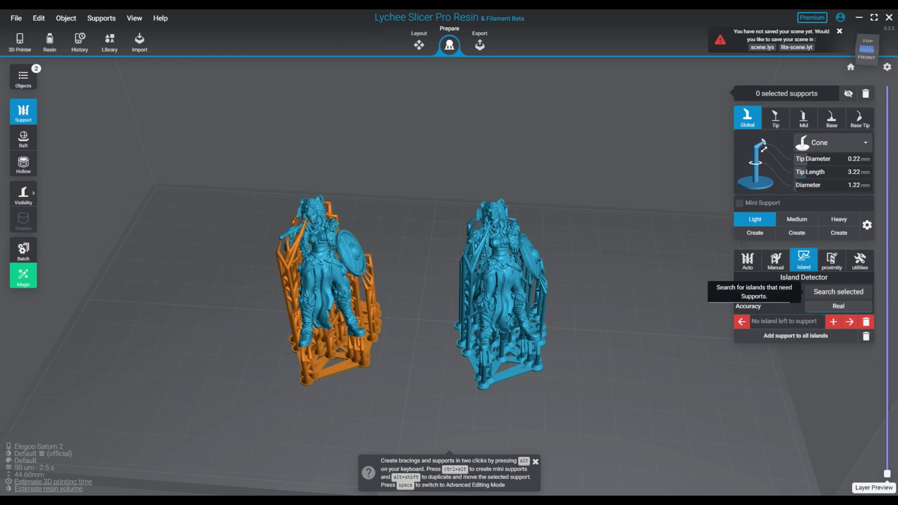
pyautogui.click(838, 291)
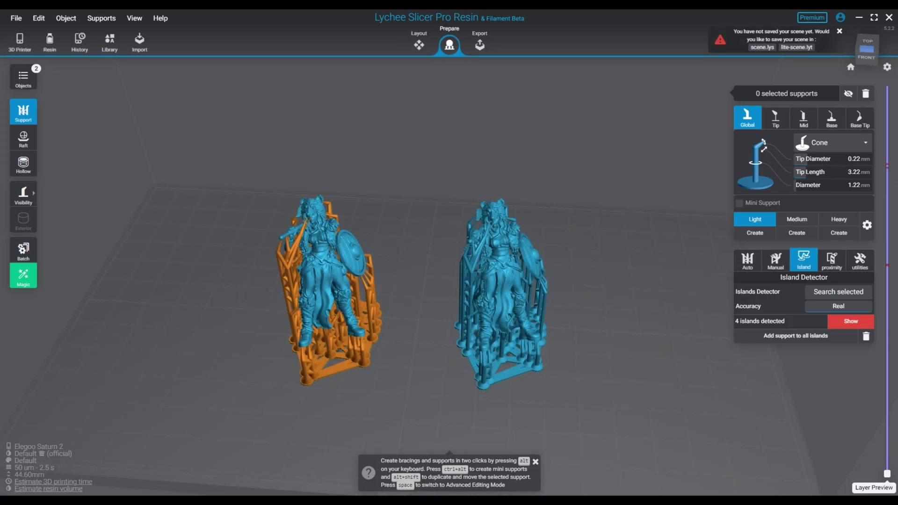
pyautogui.moveTo(449, 280); pyautogui.dragTo(383, 257, button='right')
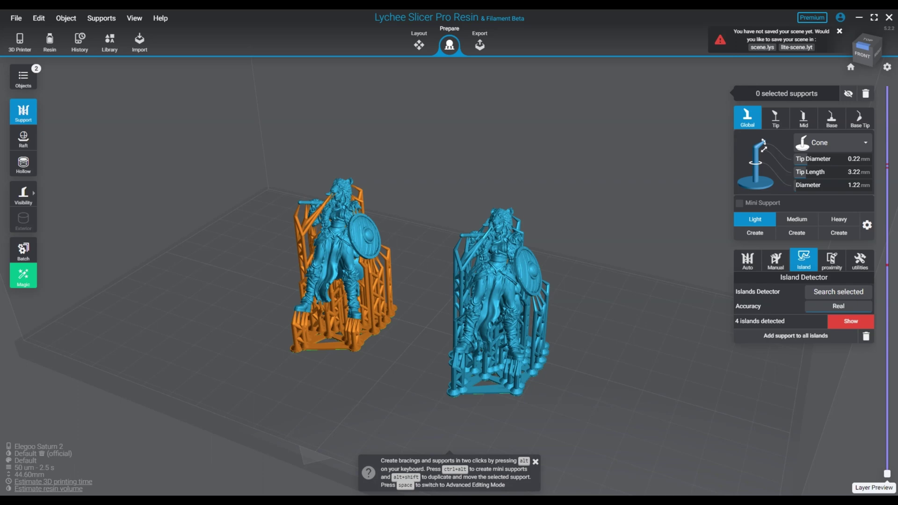
pyautogui.moveTo(513, 395)
pyautogui.mouseDown(button='right')
pyautogui.moveTo(545, 372)
pyautogui.moveTo(523, 387)
pyautogui.mouseUp(button='right')
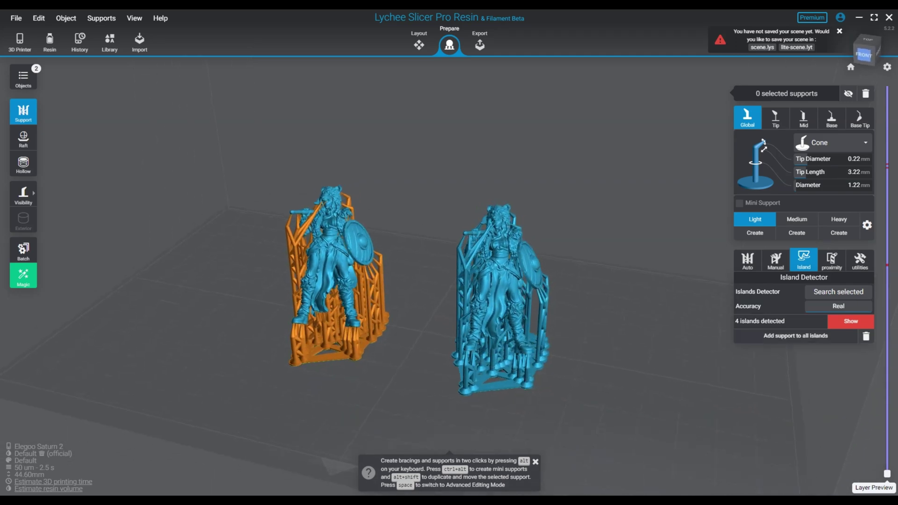
pyautogui.click(850, 321)
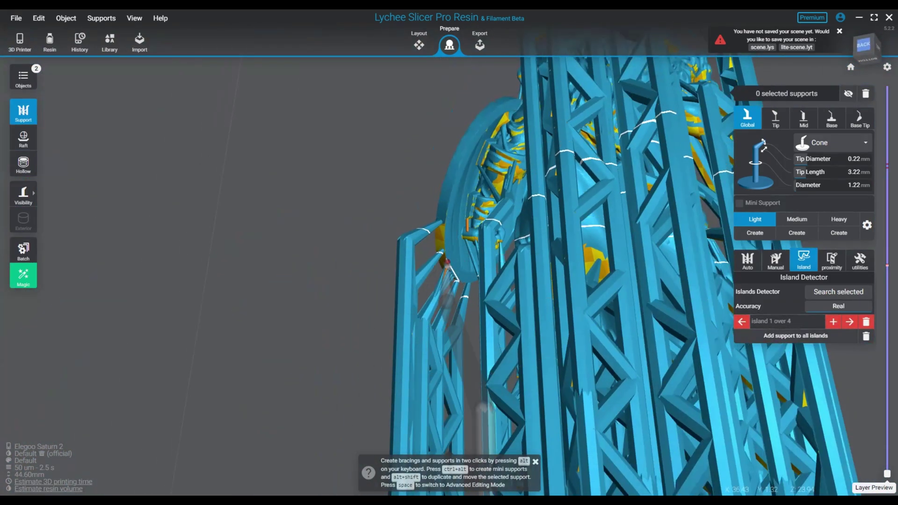
# - Try a Light support at the island on the second figure's shield rim and undo it
pyautogui.click(447, 264)
pyautogui.moveTo(448, 264); pyautogui.dragTo(460, 304, button='right')
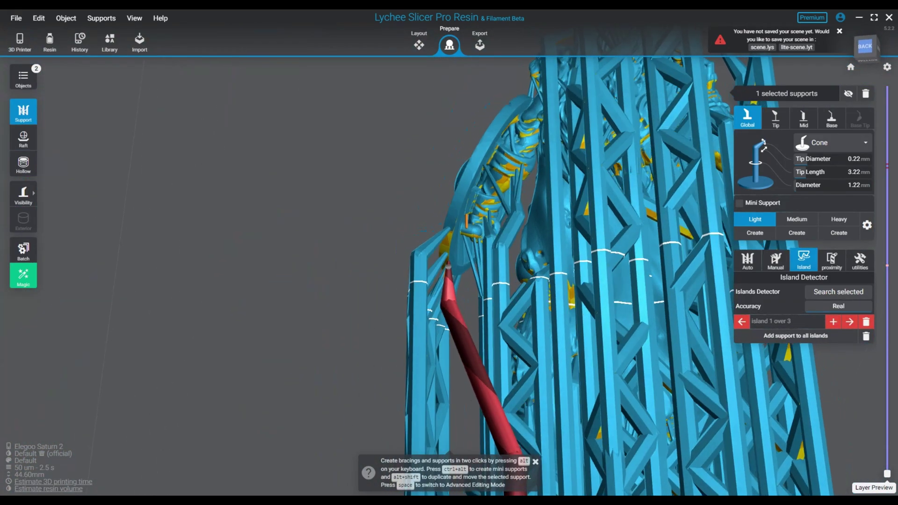
pyautogui.hotkey('ctrl', 'z')
# - Try bridging the shield-rim island to a neighbouring support pillar with a mini support, and undo the attempt
pyautogui.scroll(6, 446, 284)
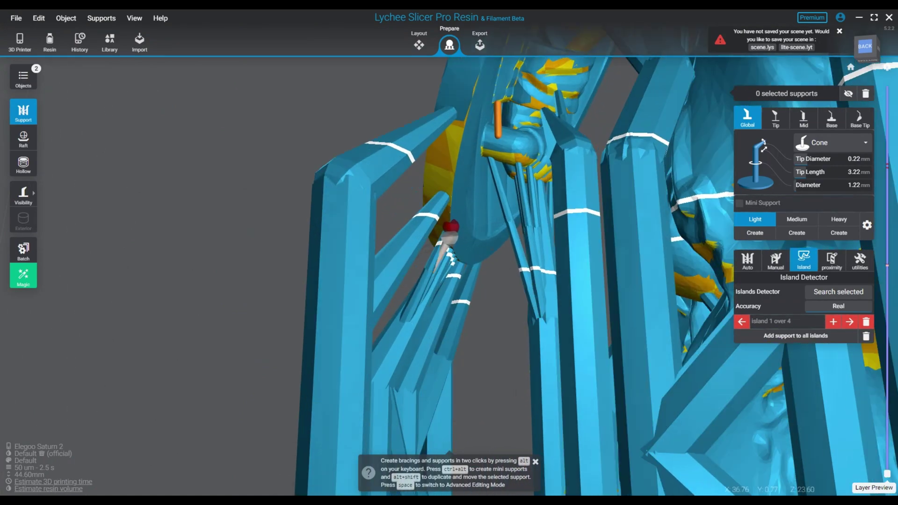
pyautogui.keyDown('ctrl'); pyautogui.keyDown('alt'); pyautogui.click(450, 230); pyautogui.keyUp('alt'); pyautogui.keyUp('ctrl')
pyautogui.keyDown('ctrl'); pyautogui.keyDown('alt'); pyautogui.click(554, 236); pyautogui.keyUp('alt'); pyautogui.keyUp('ctrl')
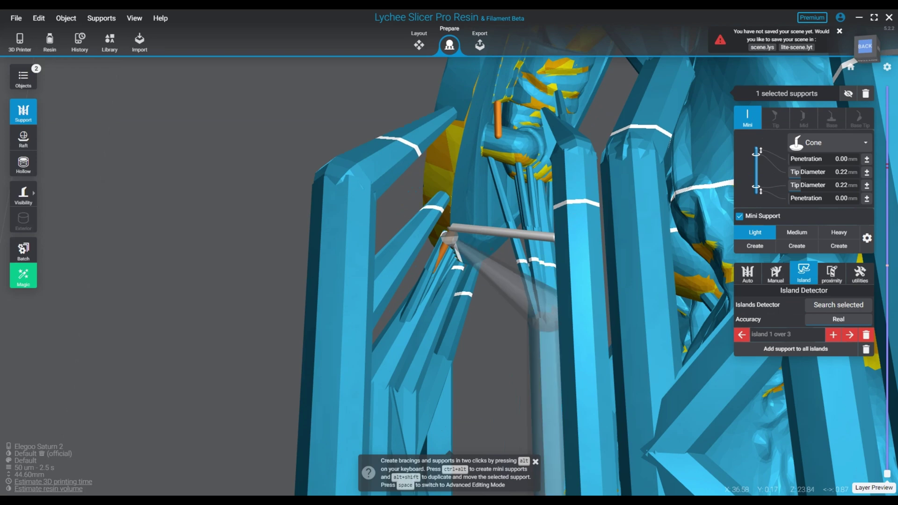
pyautogui.click(451, 238)
pyautogui.hotkey('ctrl', 'z')
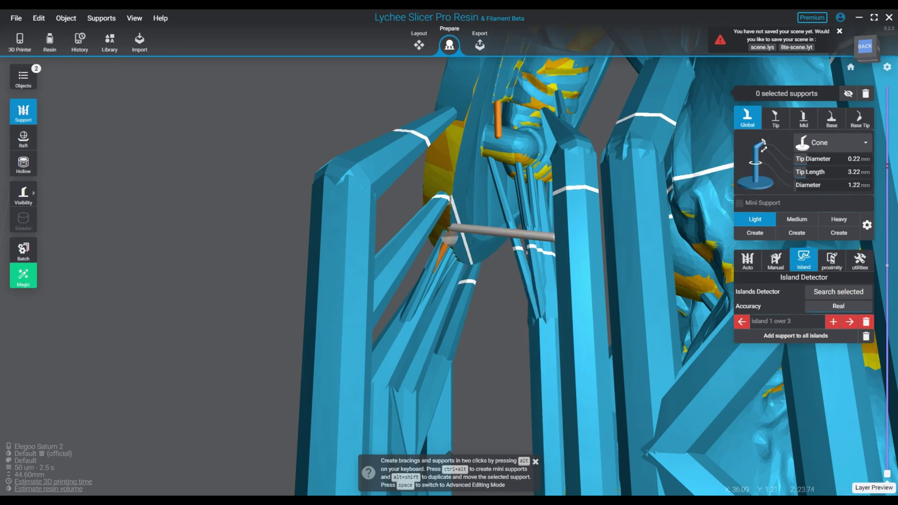
pyautogui.hotkey('ctrl', 'z')
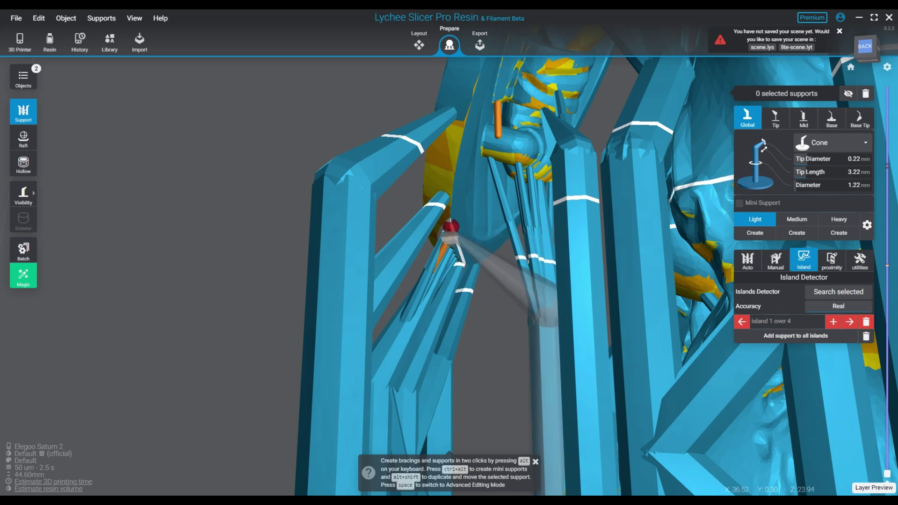
# - Add a Light support below the shield-rim island and shift its pillar closer to the tip in Advanced Editing Mode
pyautogui.click(451, 234)
pyautogui.press('space')
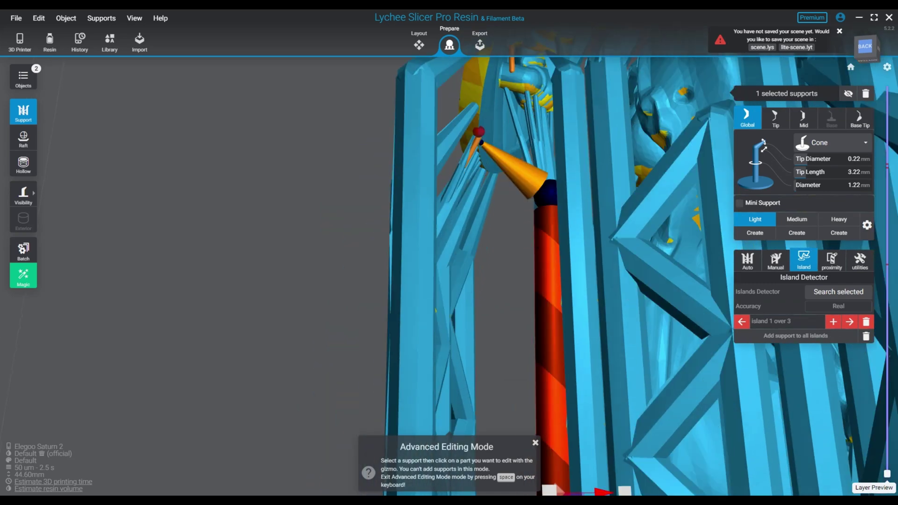
pyautogui.moveTo(537, 261); pyautogui.dragTo(536, 208, button='middle')
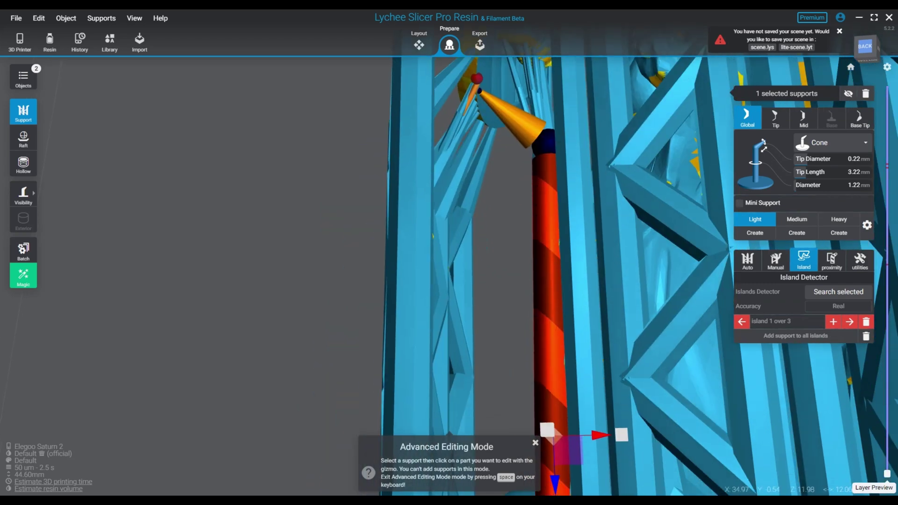
pyautogui.moveTo(600, 435); pyautogui.dragTo(581, 435)
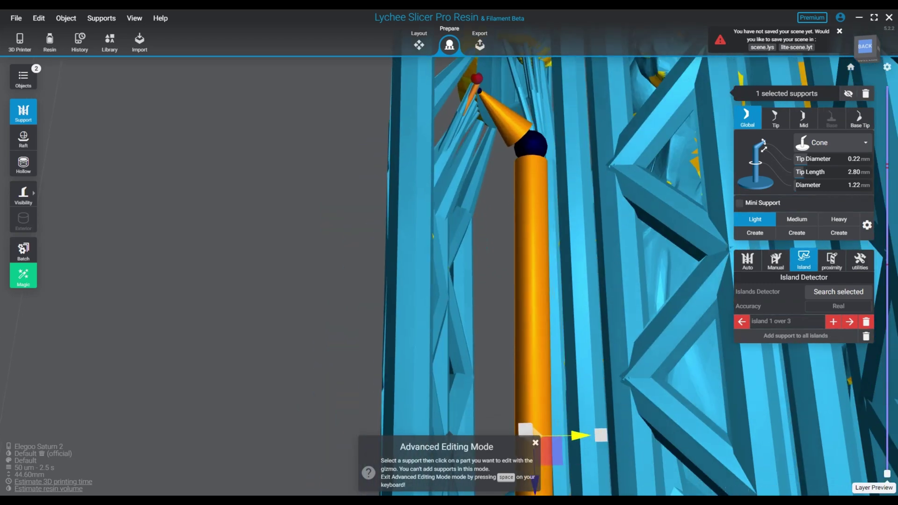
pyautogui.press('space')
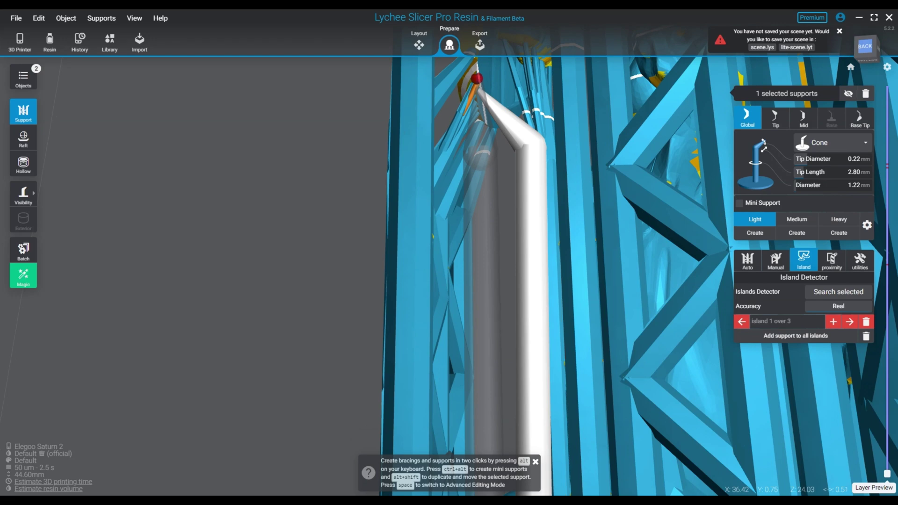
# - Connect the shield-rim island to the tip of the new Light support with a mini support
pyautogui.keyDown('ctrl'); pyautogui.keyDown('alt'); pyautogui.click(478, 80); pyautogui.keyUp('alt'); pyautogui.keyUp('ctrl')
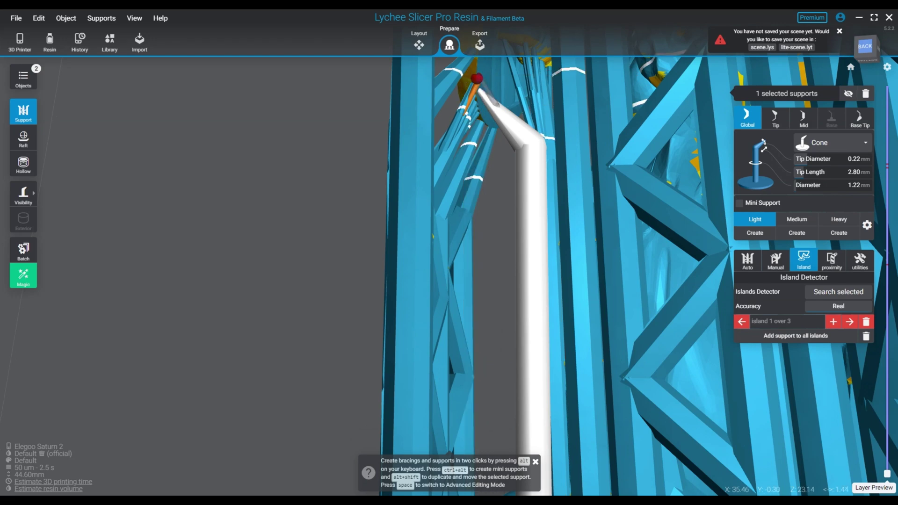
pyautogui.keyDown('ctrl'); pyautogui.keyDown('alt'); pyautogui.click(499, 102); pyautogui.keyUp('alt'); pyautogui.keyUp('ctrl')
pyautogui.moveTo(683, 327); pyautogui.dragTo(650, 336, button='right')
pyautogui.scroll(3, 529, 328)
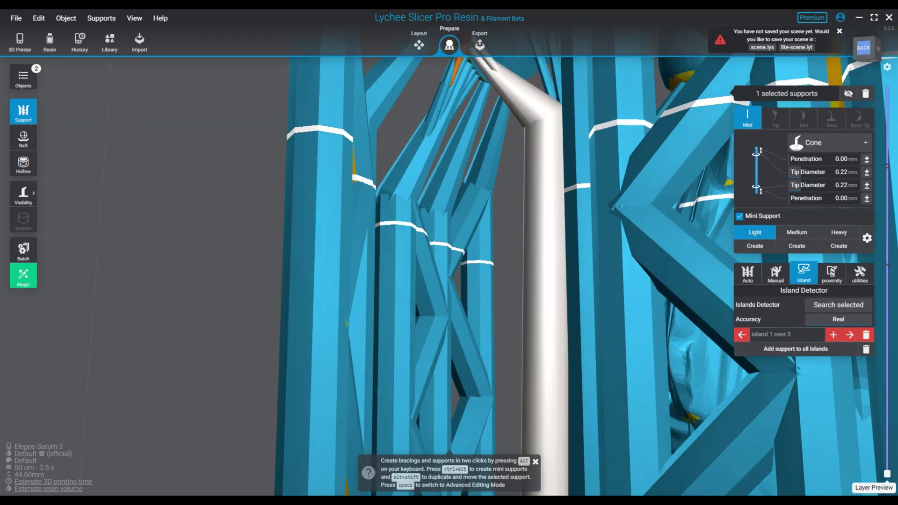
# - Delete the selected mini support at the second figure's shield-rim island and create a new mini support beside the Light support's tip
pyautogui.moveTo(542, 154); pyautogui.dragTo(523, 318, button='middle')
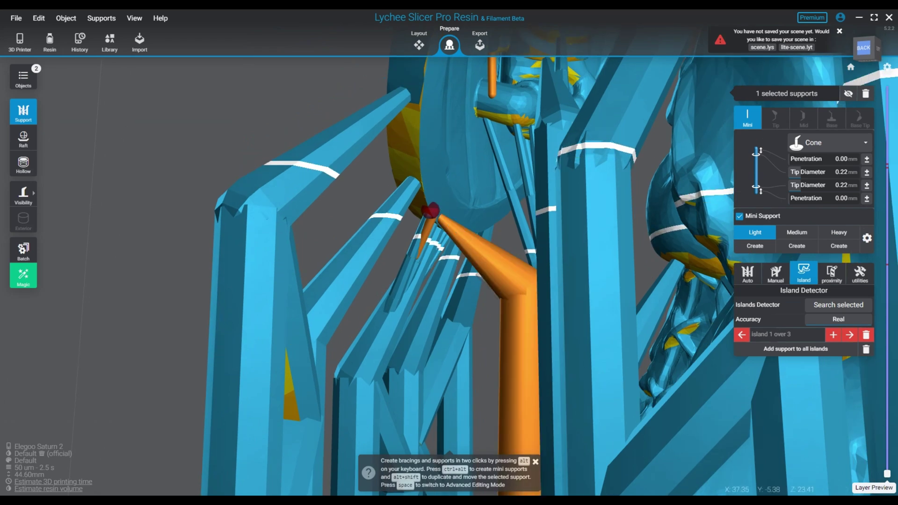
pyautogui.press('Delete')
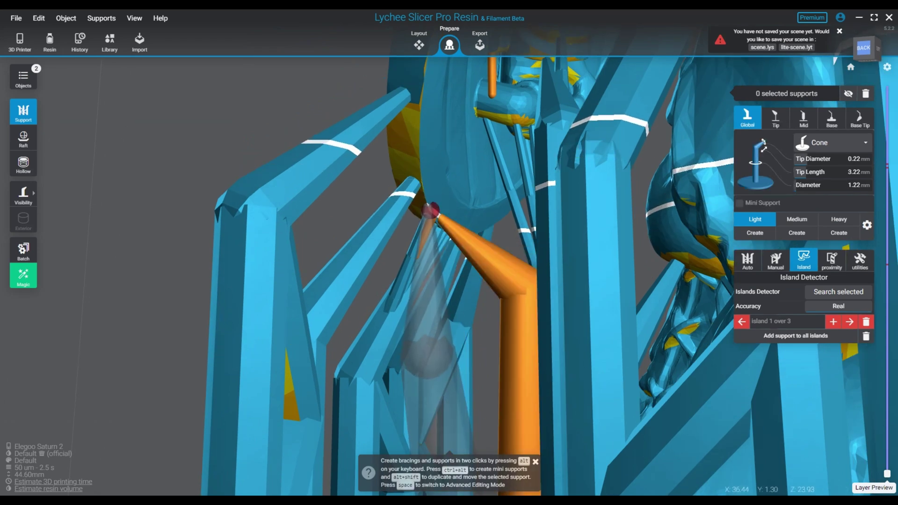
pyautogui.keyDown('ctrl'); pyautogui.keyDown('alt'); pyautogui.click(430, 211); pyautogui.keyUp('alt'); pyautogui.keyUp('ctrl')
pyautogui.moveTo(580, 318); pyautogui.dragTo(650, 345, button='right')
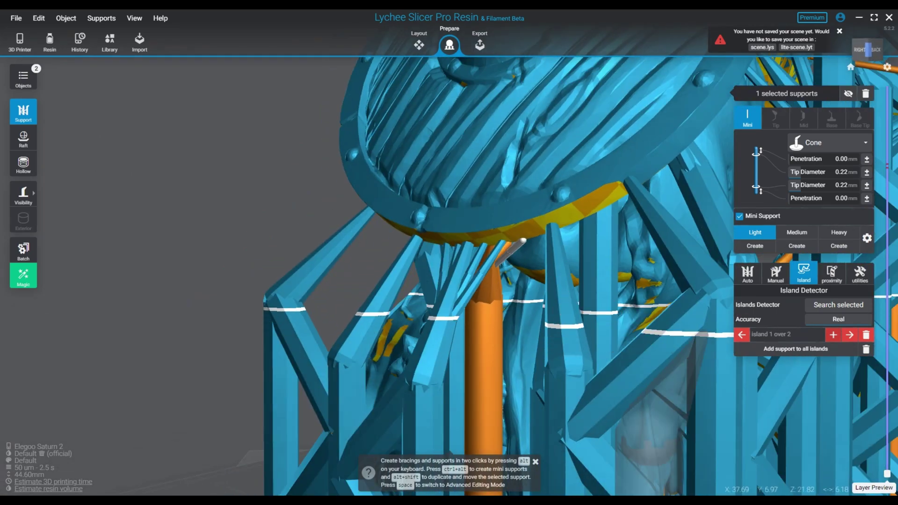
# - Go to the next island, on the first figure's shield, try placing a support there and undo the attempts
pyautogui.click(849, 335)
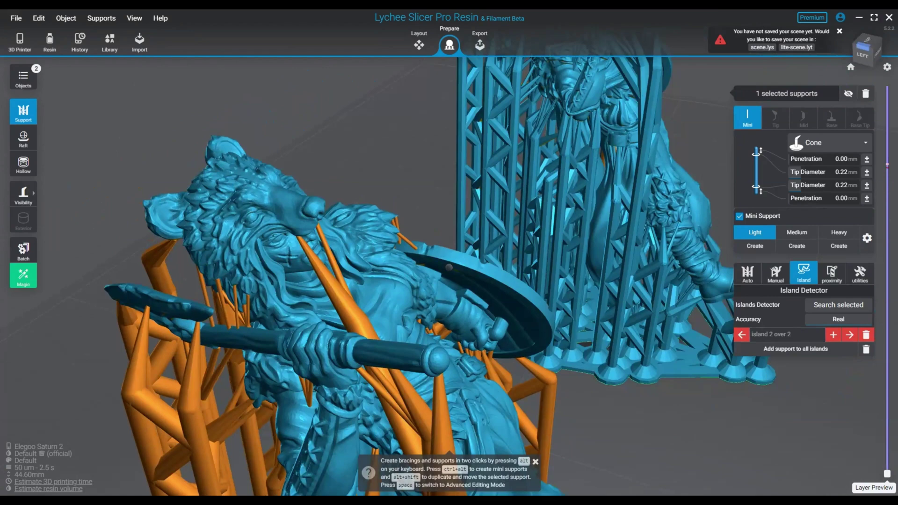
pyautogui.moveTo(448, 267); pyautogui.dragTo(322, 205, button='right')
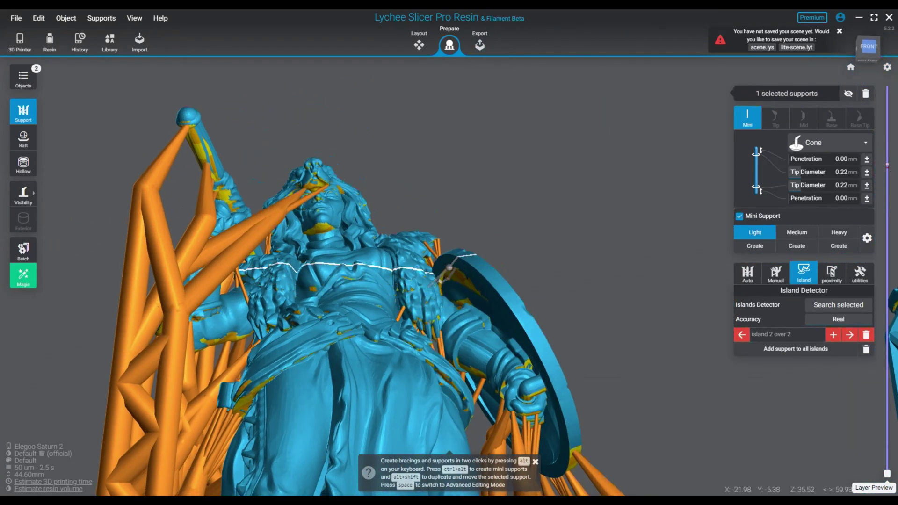
pyautogui.hotkey('ctrl', 'z')
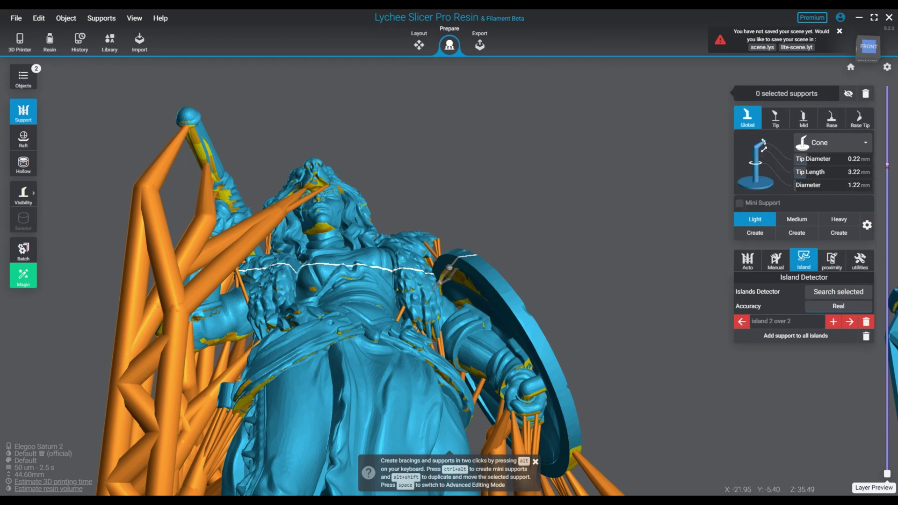
pyautogui.click(449, 267)
pyautogui.hotkey('ctrl', 'z')
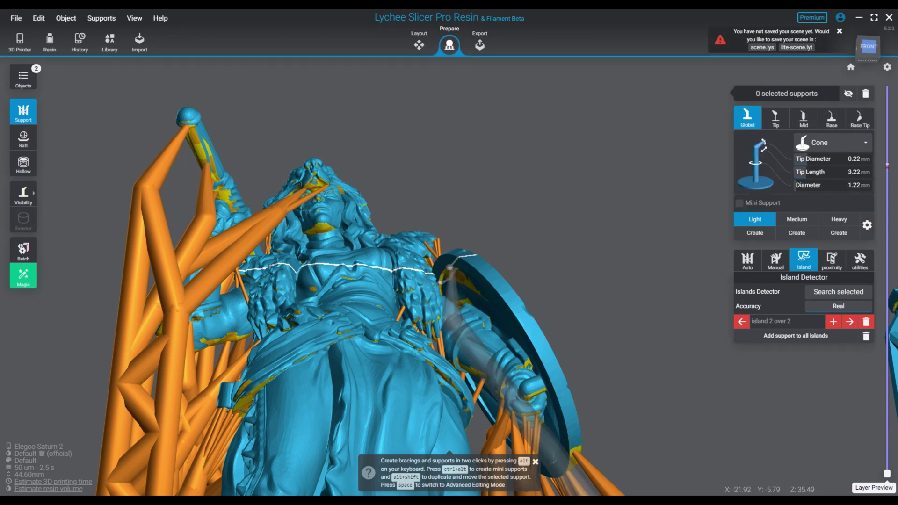
pyautogui.click(449, 267)
pyautogui.hotkey('ctrl', 'z')
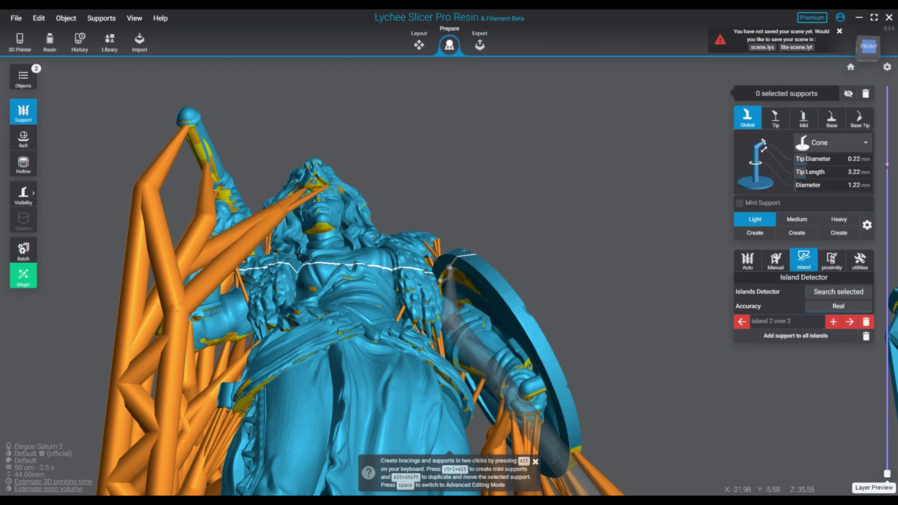
# - Support the island on the upper inner rim of the first figure's shield with a mini support
pyautogui.scroll(5, 449, 264)
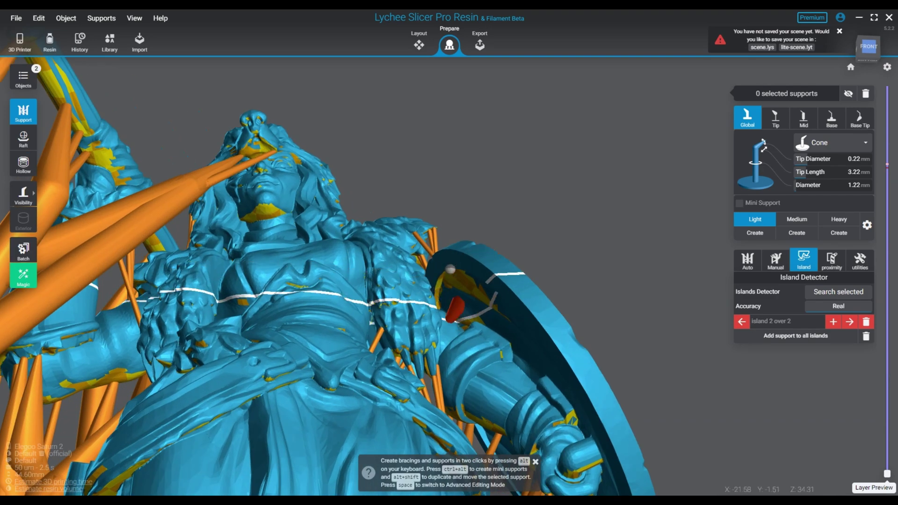
pyautogui.scroll(3, 450, 248)
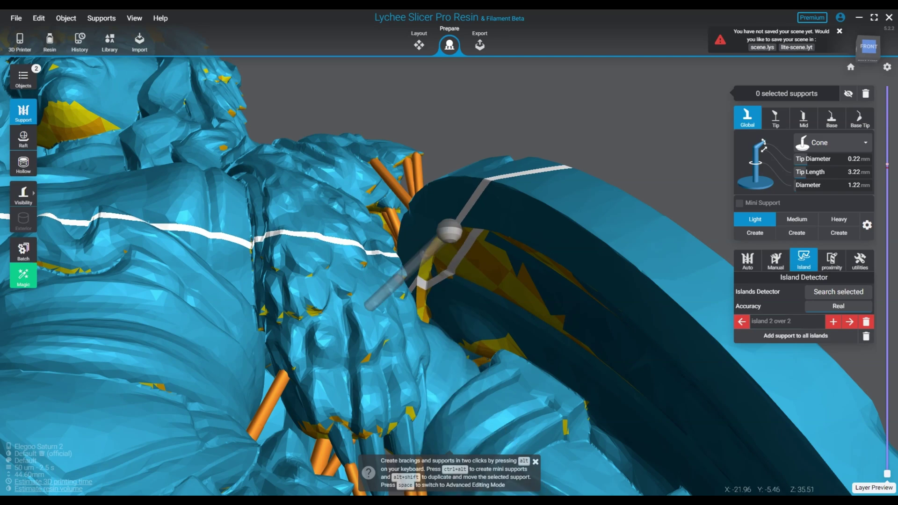
pyautogui.click(450, 231)
pyautogui.scroll(5, 449, 237)
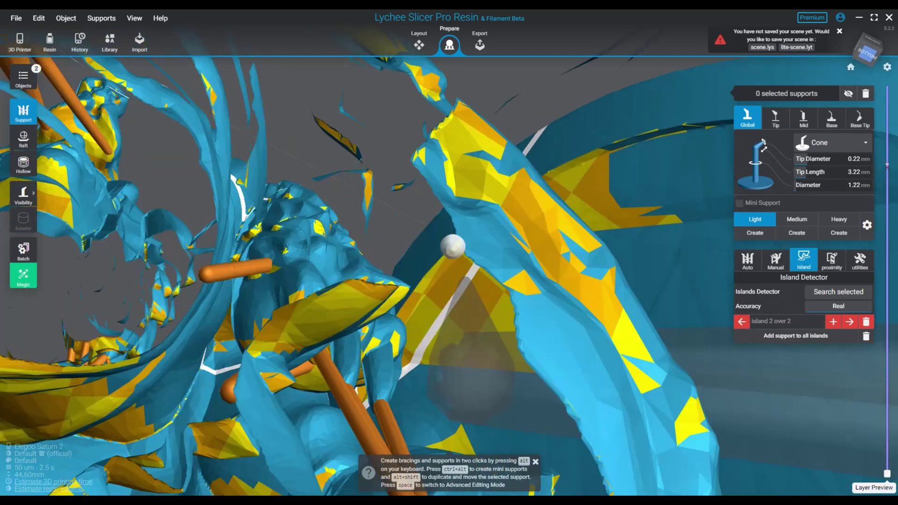
pyautogui.scroll(-5, 449, 242)
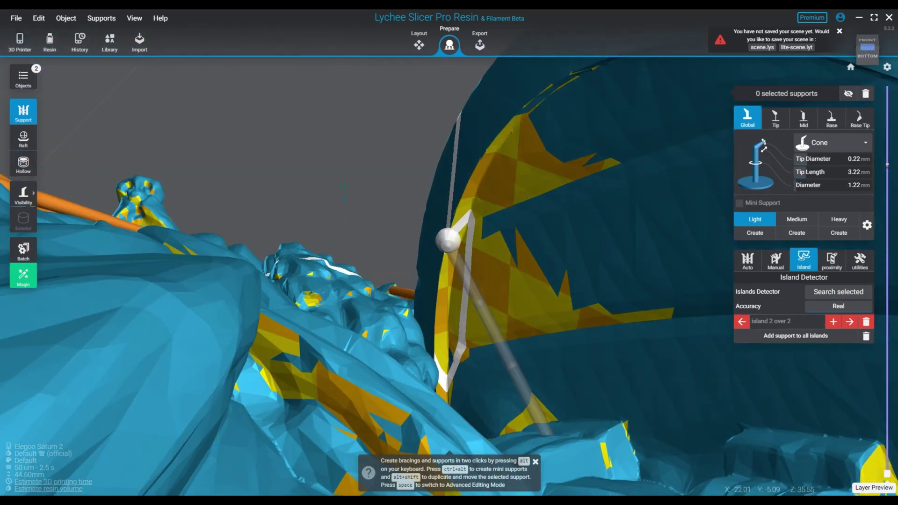
pyautogui.click(447, 241)
pyautogui.scroll(-6, 446, 241)
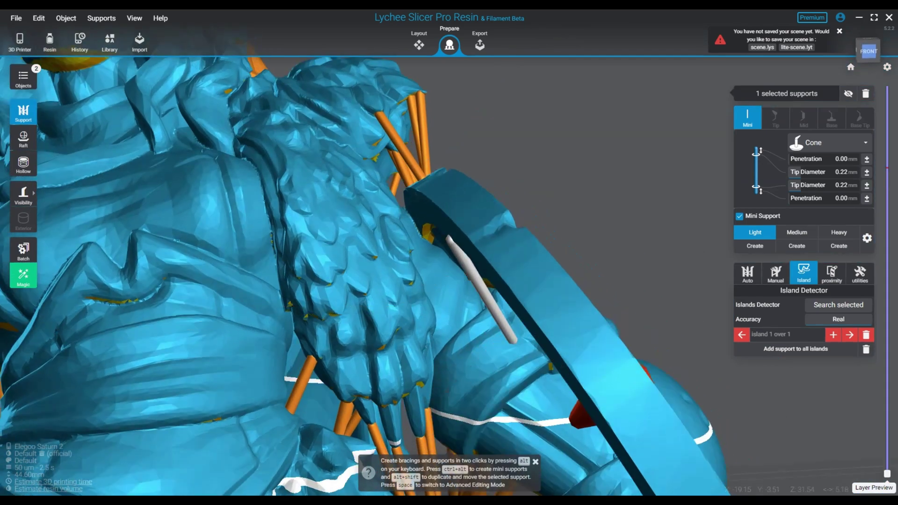
# - Support the remaining island, beneath the axe on the second figure, with a mini support running toward the neighbouring pillar
pyautogui.scroll(-5, 449, 262)
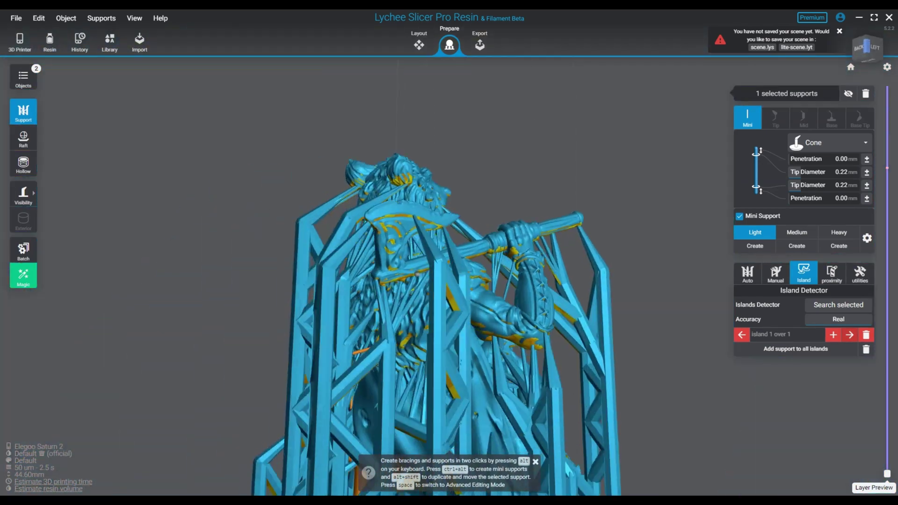
pyautogui.moveTo(418, 274); pyautogui.dragTo(449, 266, button='right')
pyautogui.scroll(10, 449, 264)
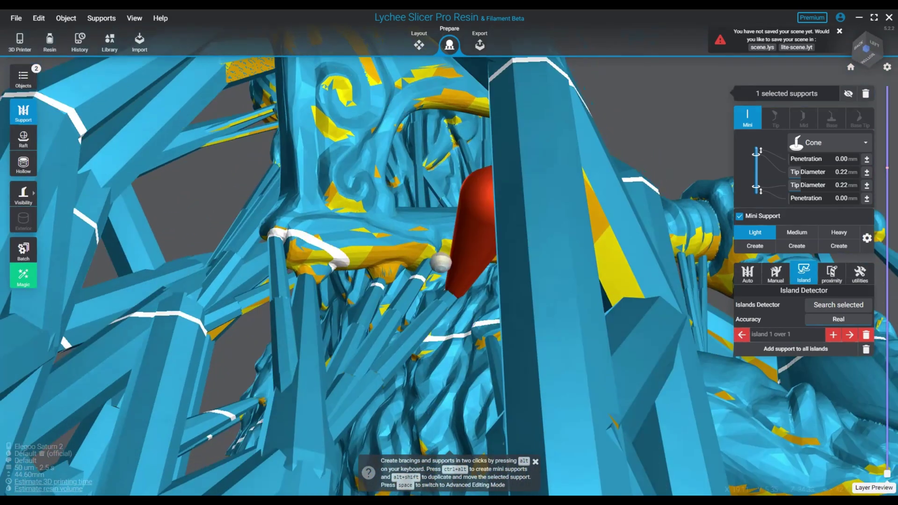
pyautogui.keyDown('ctrl'); pyautogui.keyDown('alt'); pyautogui.click(441, 263); pyautogui.keyUp('alt'); pyautogui.keyUp('ctrl')
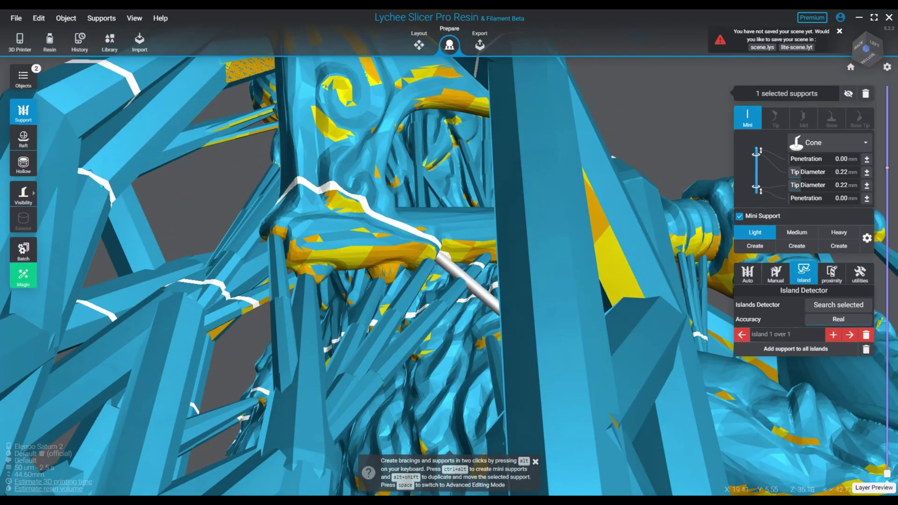
pyautogui.keyDown('ctrl'); pyautogui.keyDown('alt'); pyautogui.click(533, 343); pyautogui.keyUp('alt'); pyautogui.keyUp('ctrl')
pyautogui.scroll(-1, 458, 262)
pyautogui.scroll(-2, 477, 327)
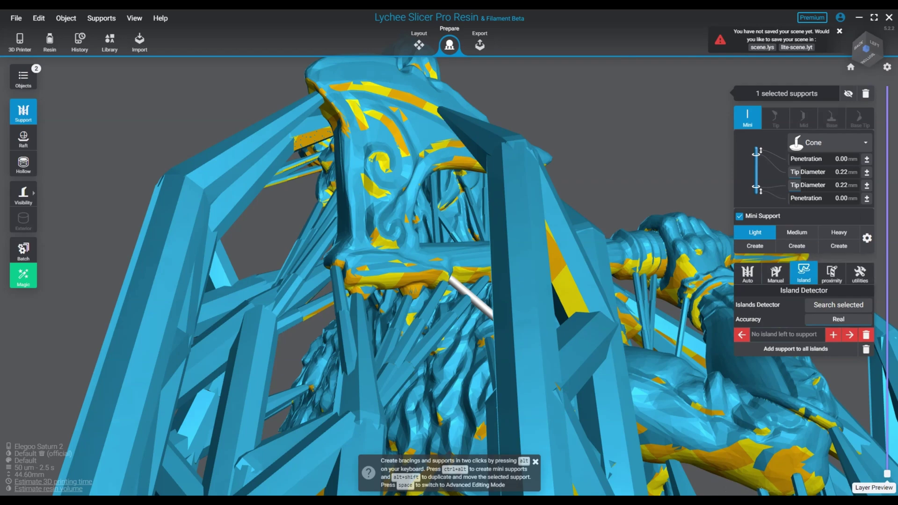
# - Select both figures with all their supports, check them with proximity detection, and clear the selection
pyautogui.click(850, 67)
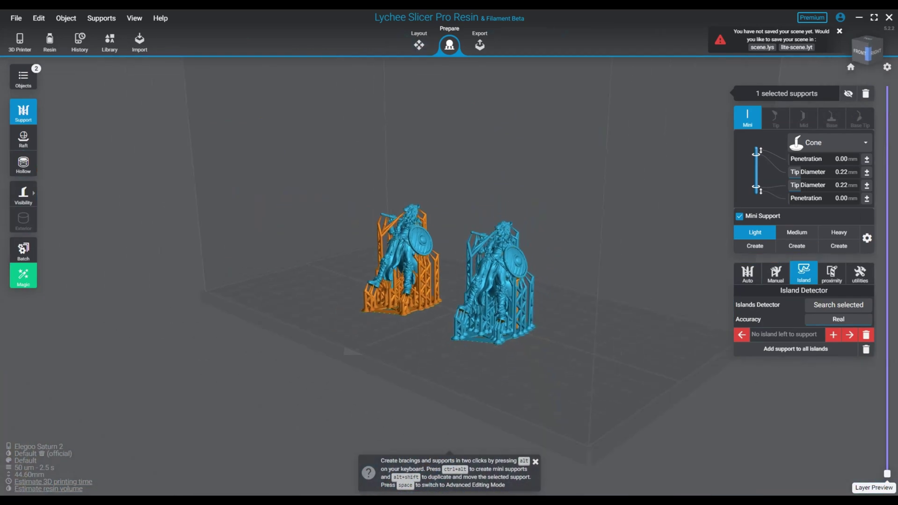
pyautogui.press('Escape')
pyautogui.moveTo(514, 341); pyautogui.dragTo(547, 323, button='right')
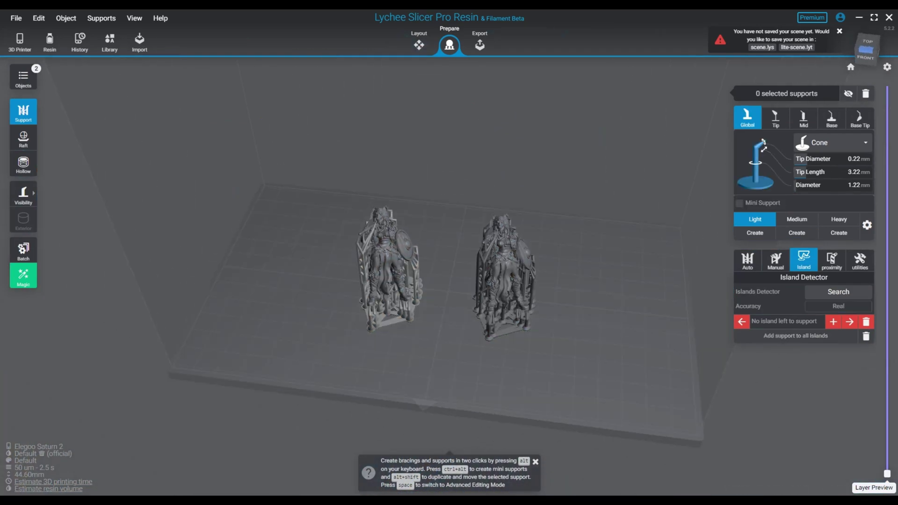
pyautogui.moveTo(342, 155); pyautogui.dragTo(565, 366)
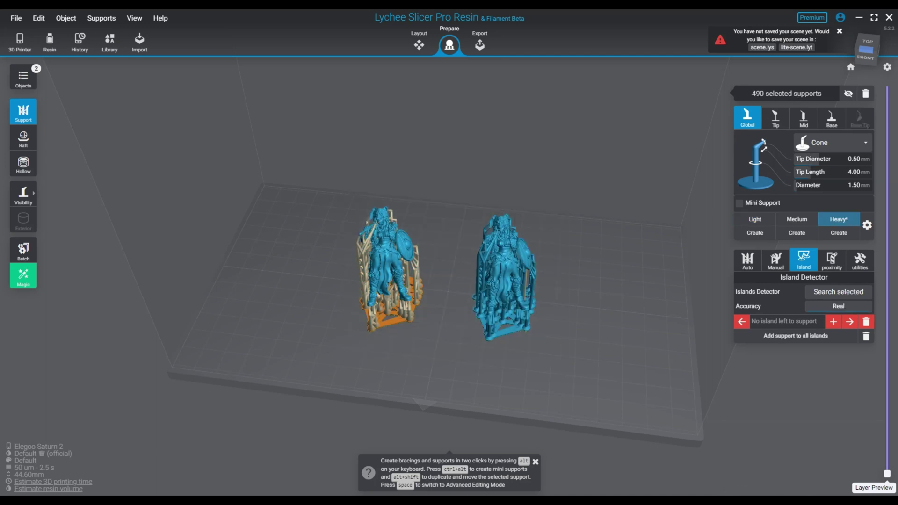
pyautogui.click(831, 261)
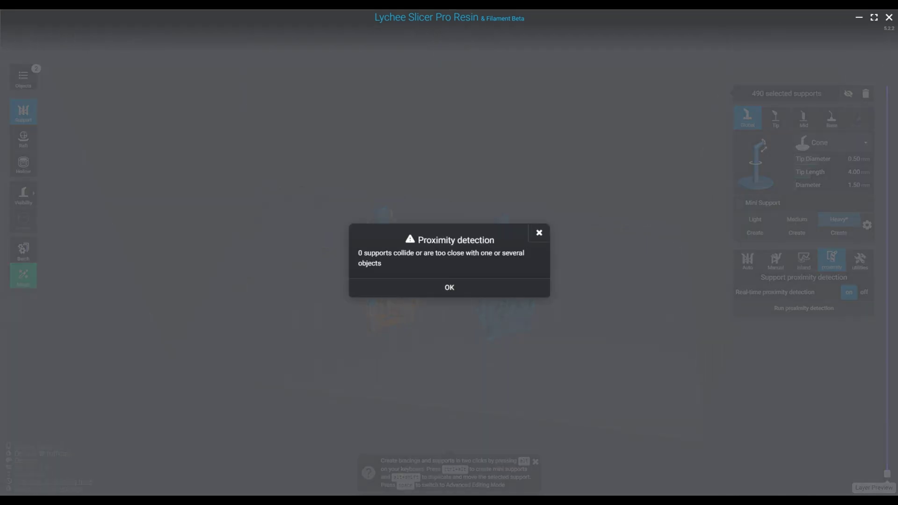
pyautogui.press('Return')
pyautogui.press('Escape')
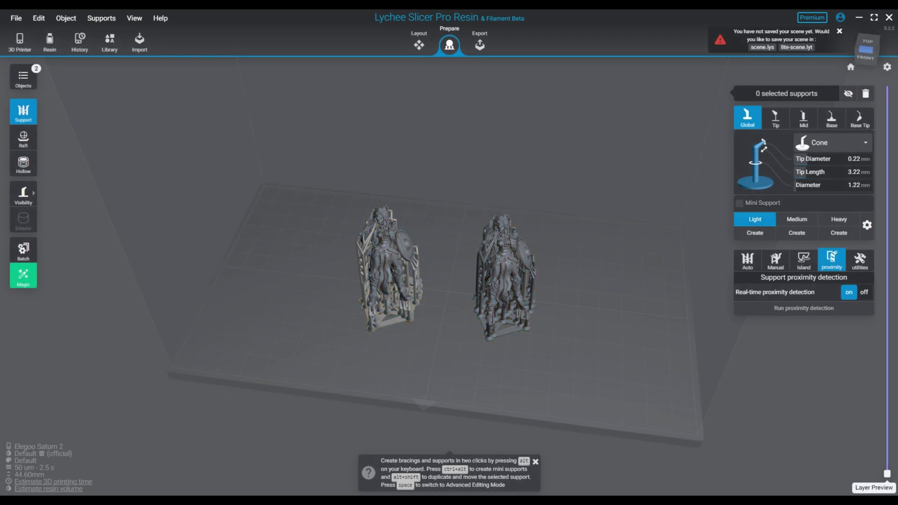
# - Dismiss the on-screen tip about creating bracings and mini supports
pyautogui.moveTo(449, 281); pyautogui.dragTo(428, 299, button='right')
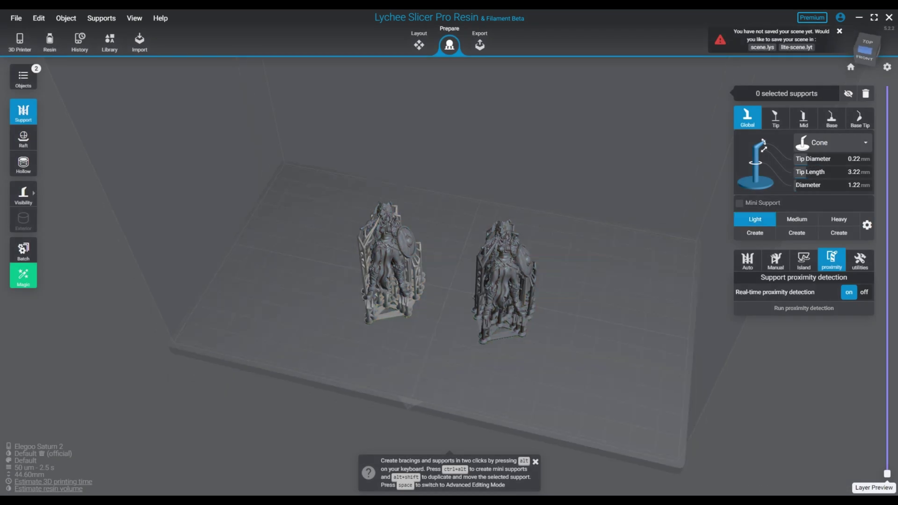
pyautogui.click(535, 462)
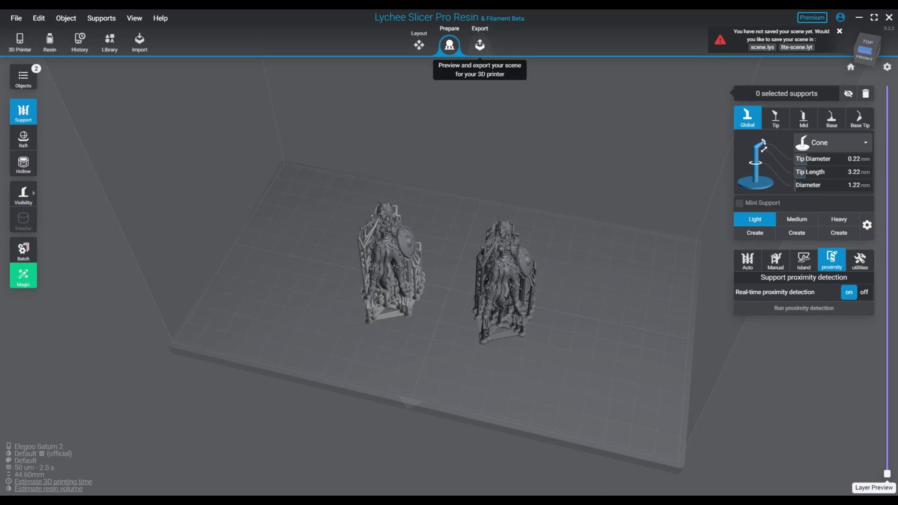
pyautogui.click(16, 17)
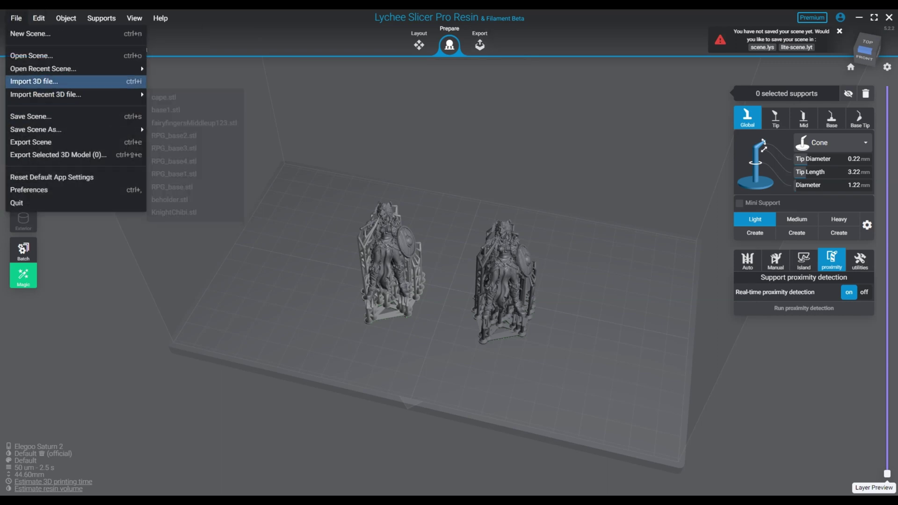
pyautogui.press('Escape')
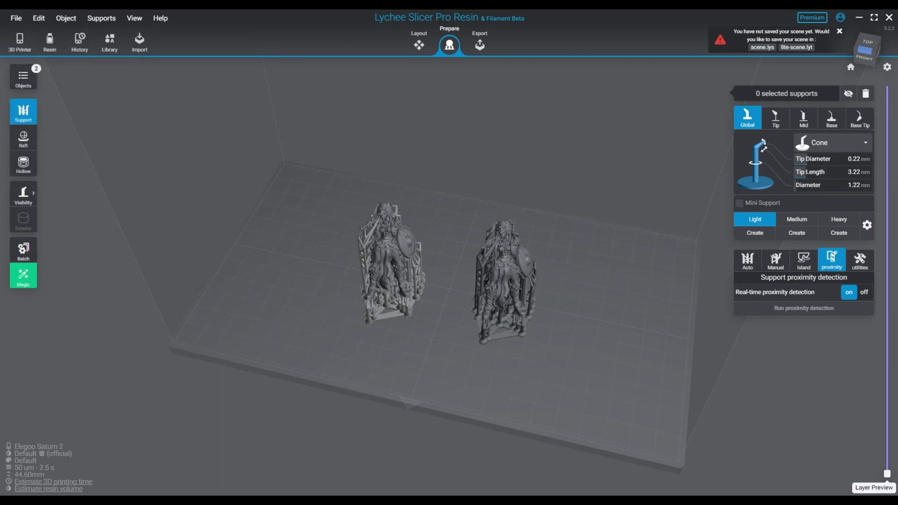